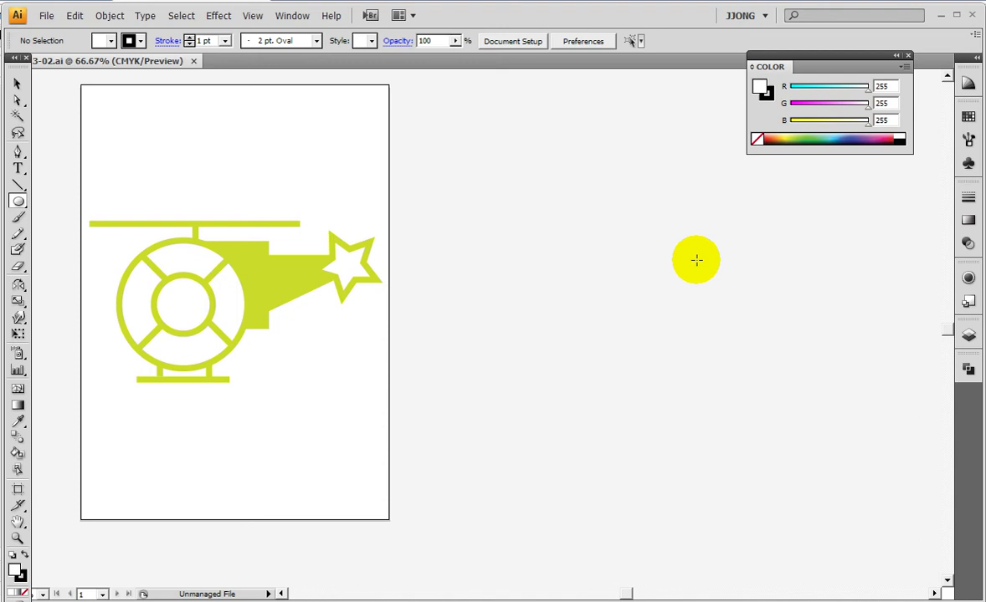
- Drag objects around on the helicopter artwork
left_click_drag(351, 299, 443, 294)
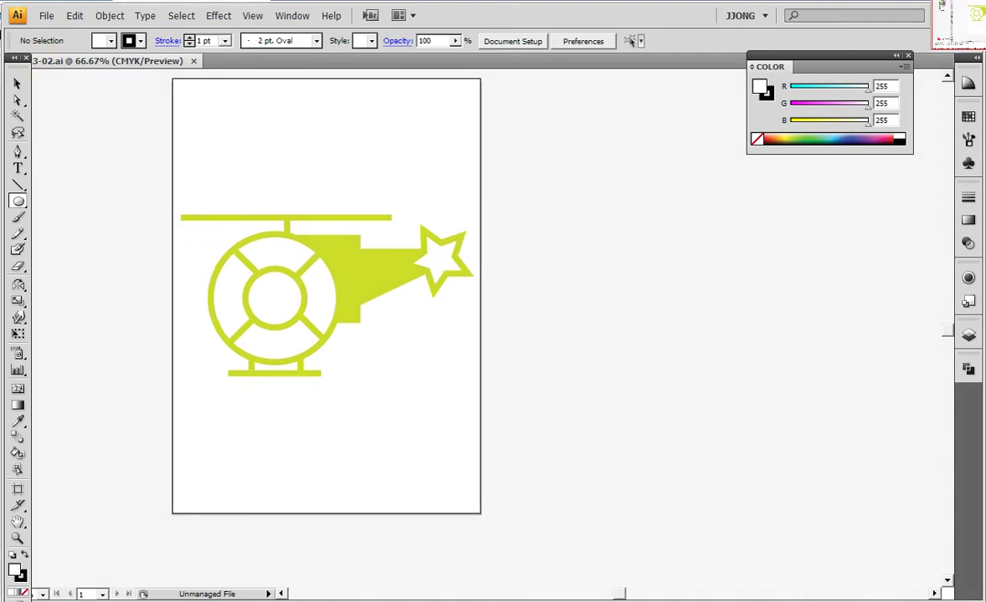
left_click_drag(209, 234, 339, 361)
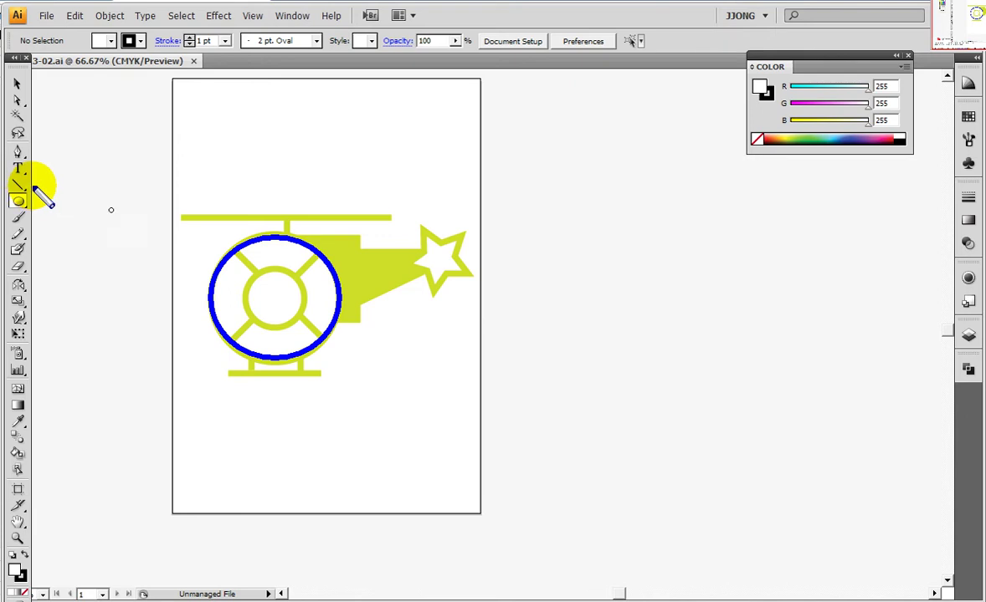
left_click_drag(315, 258, 226, 338)
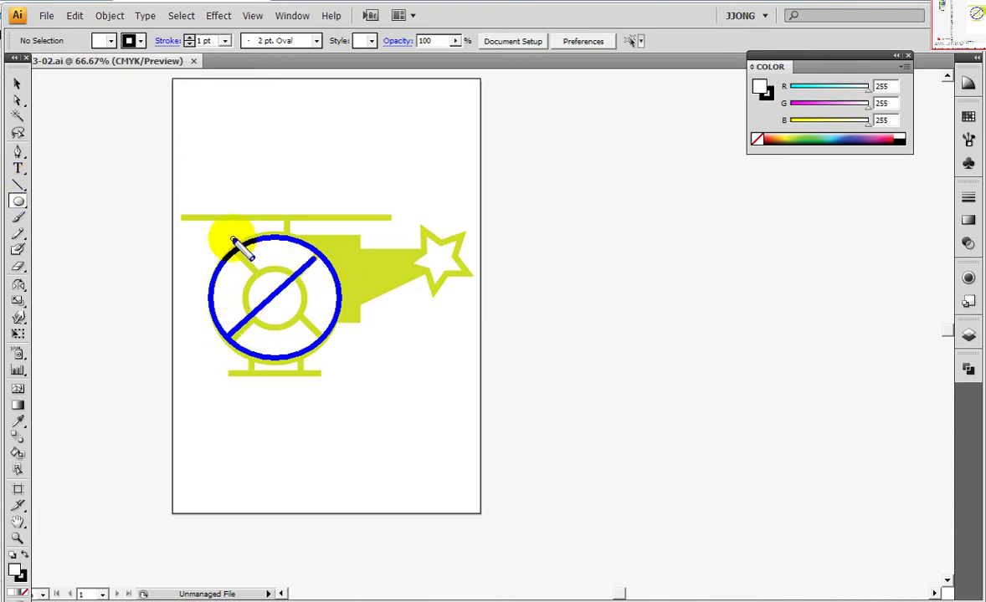
left_click_drag(275, 293, 317, 335)
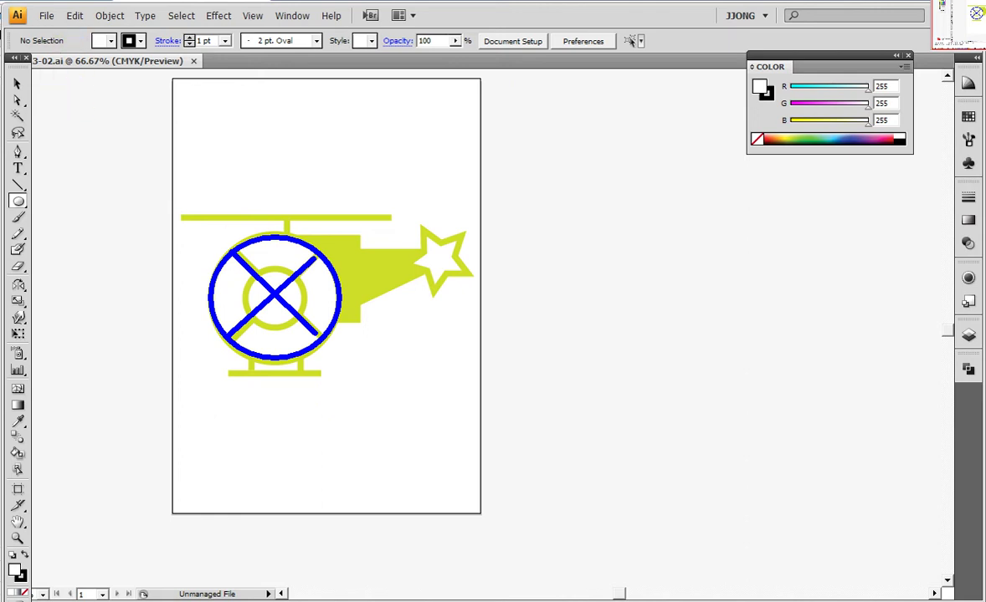
left_click_drag(214, 237, 309, 334)
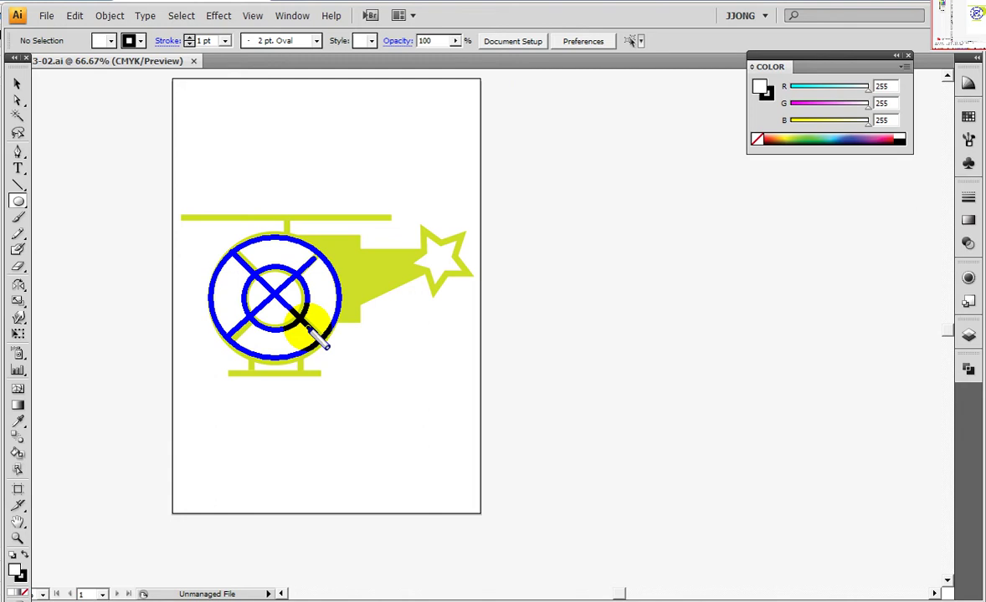
left_click_drag(318, 339, 316, 330)
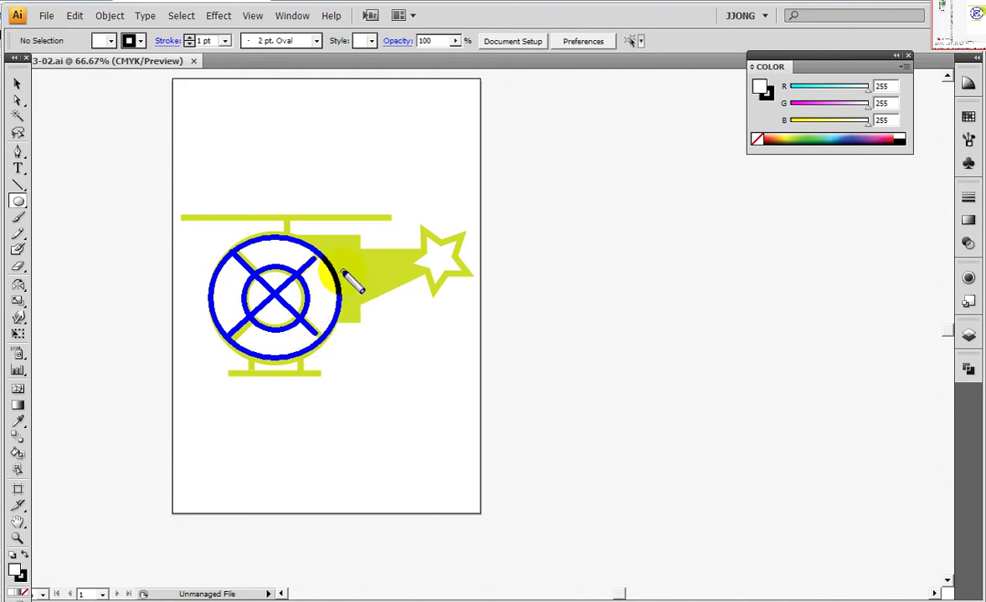
- Try out drawing ellipses over the helicopter artwork with the Ellipse tool
left_click(368, 200)
left_click(18, 201)
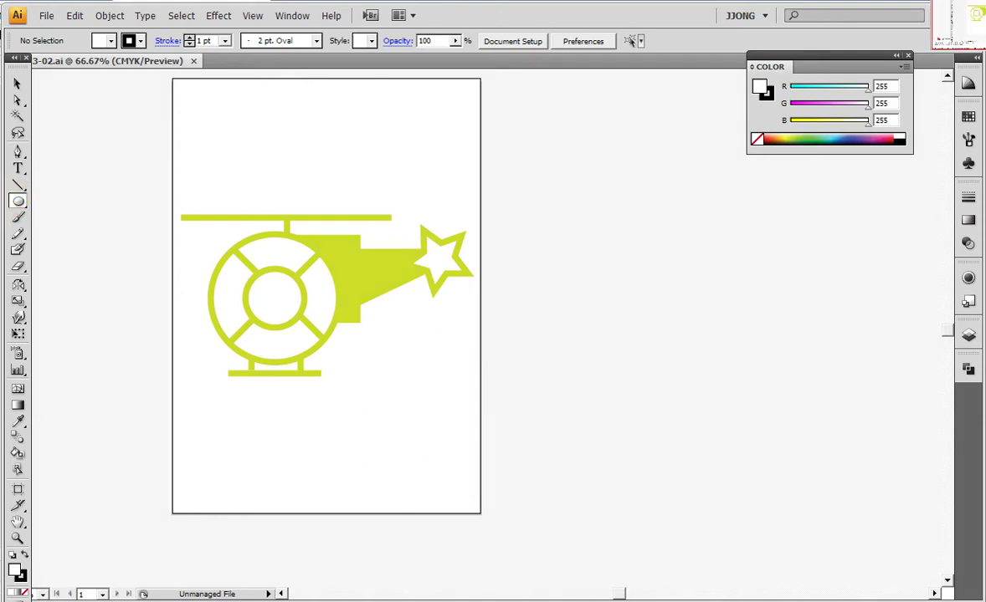
left_click(269, 224)
left_click_drag(358, 234, 282, 323)
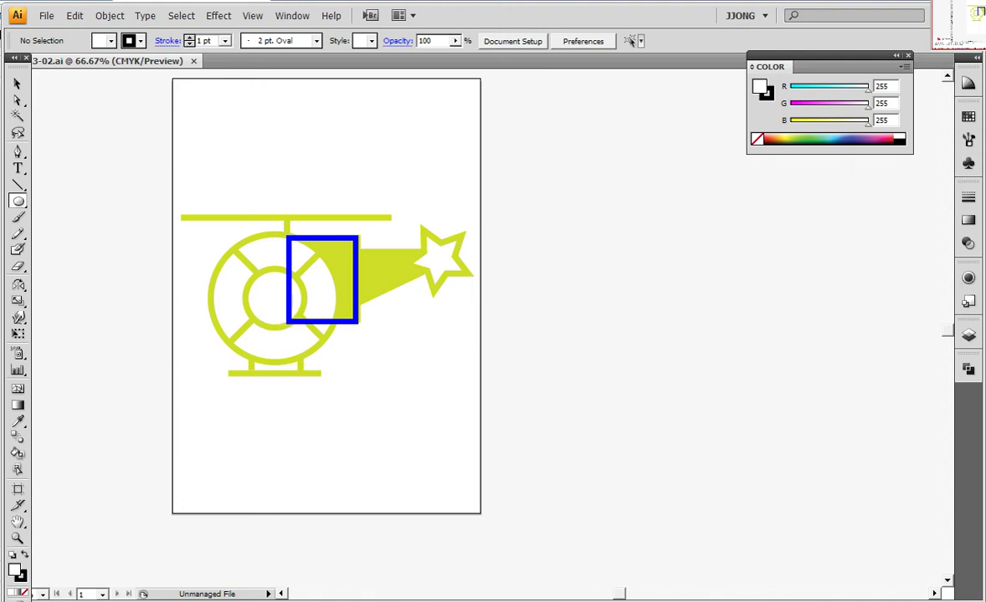
left_click_drag(269, 226, 358, 329)
left_click(280, 350)
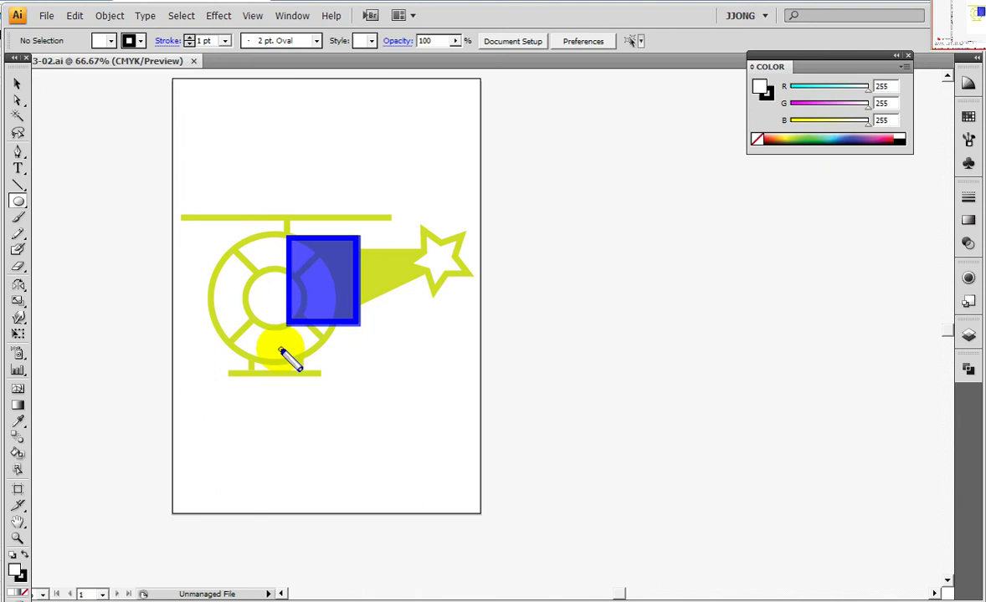
mouse_move(425, 252)
left_mouse_down()
mouse_move(384, 291)
mouse_move(338, 293)
left_mouse_up()
left_click(228, 323)
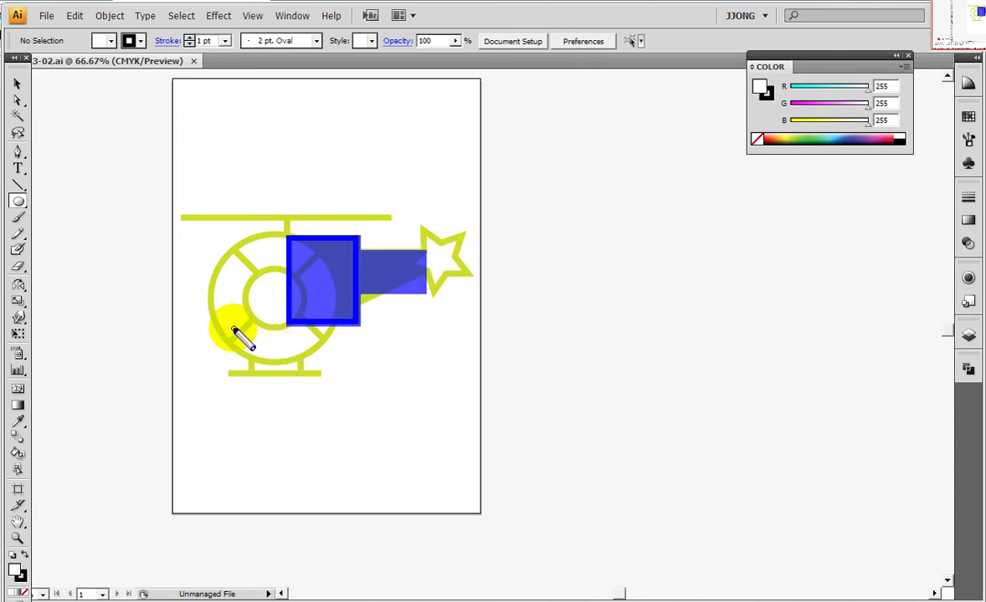
left_click_drag(421, 266, 310, 341)
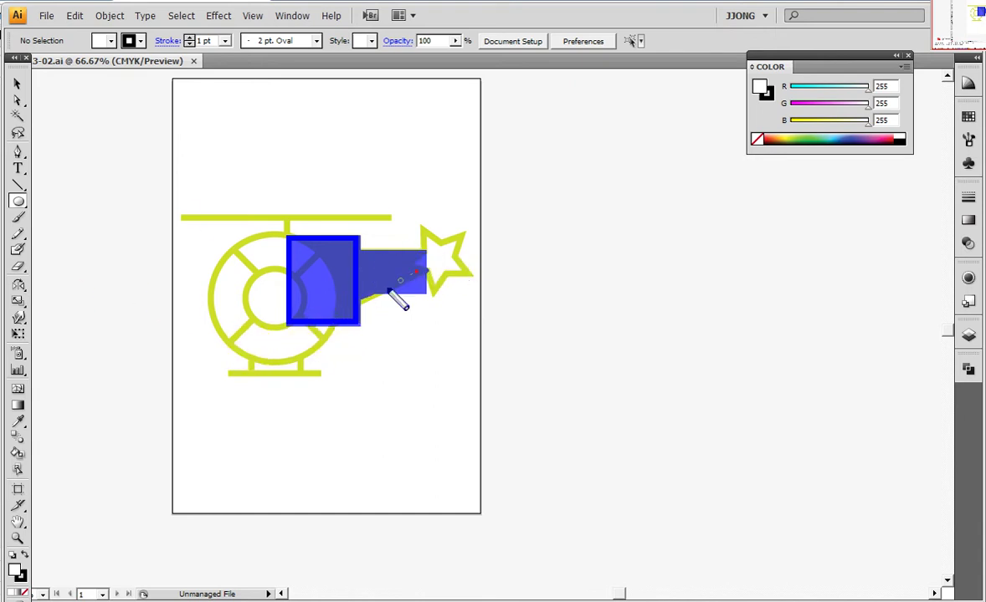
left_click_drag(421, 270, 328, 317)
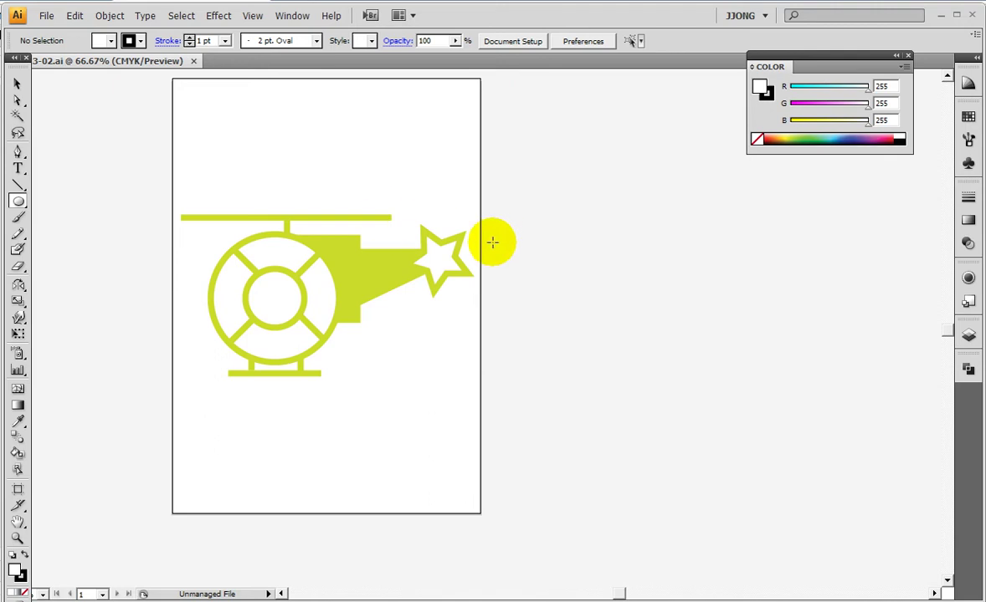
- Draw a circle right of the artboard and nudge it slightly left
left_click(17, 201)
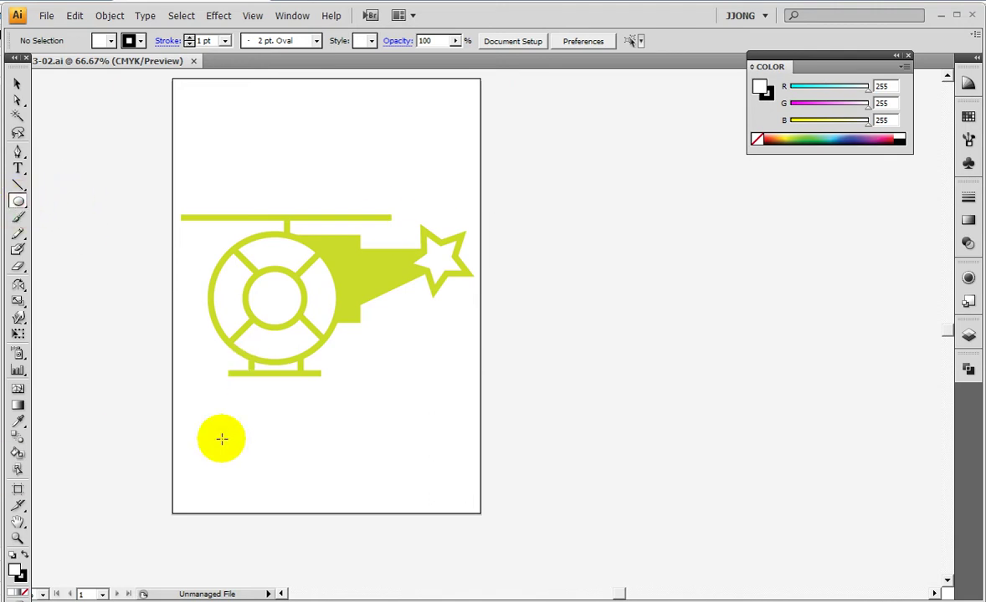
left_click_drag(668, 285, 702, 353)
key("shift+Left")
key("shift+Left")
key("shift+Left")
key("shift+Left")
key("shift+Left")
key("shift+Left")
key("shift+Left")
key("shift+Left")
key("shift+Left")
key("shift+Left")
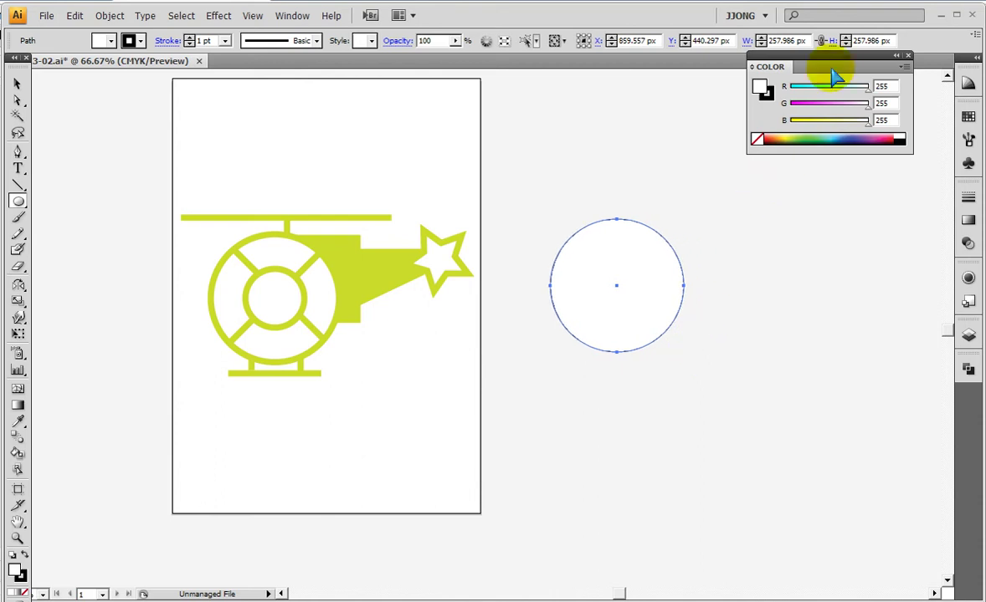
- Give the circle a pink (230/65/151) outline with a 13 pt stroke weight
left_click(765, 94)
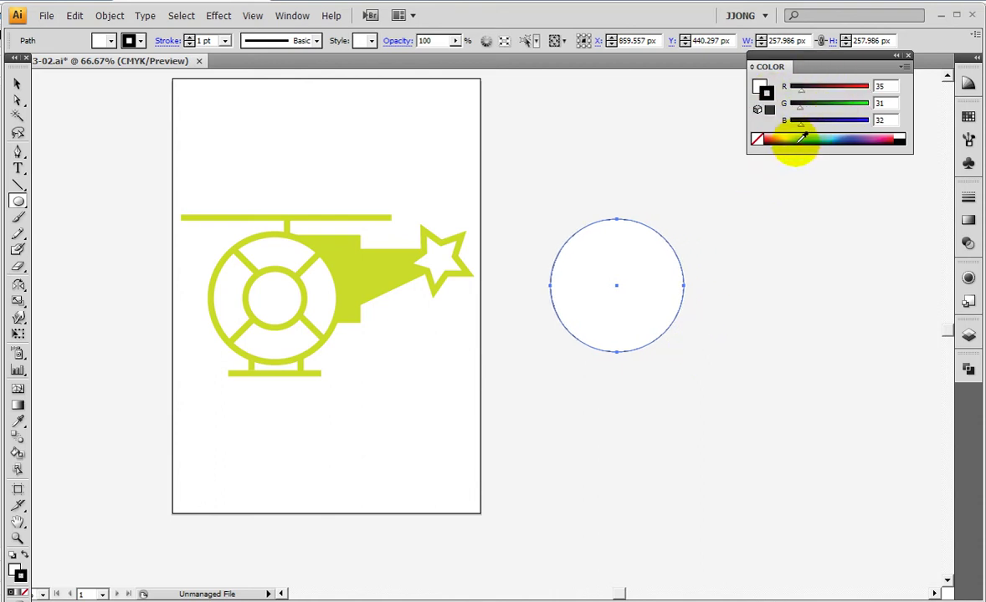
left_click(878, 138)
left_click(968, 197)
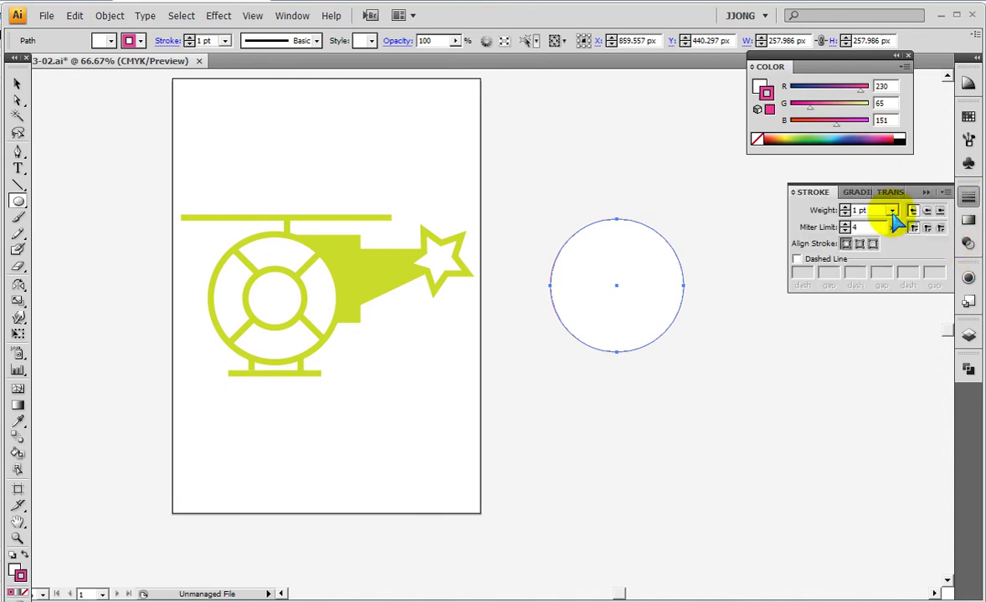
left_click(891, 210)
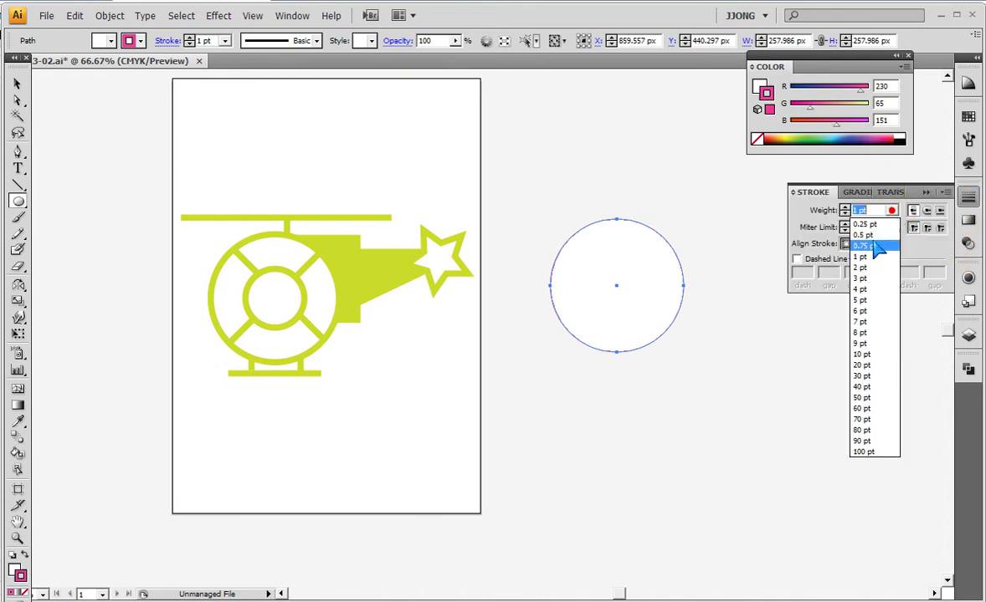
left_click(870, 359)
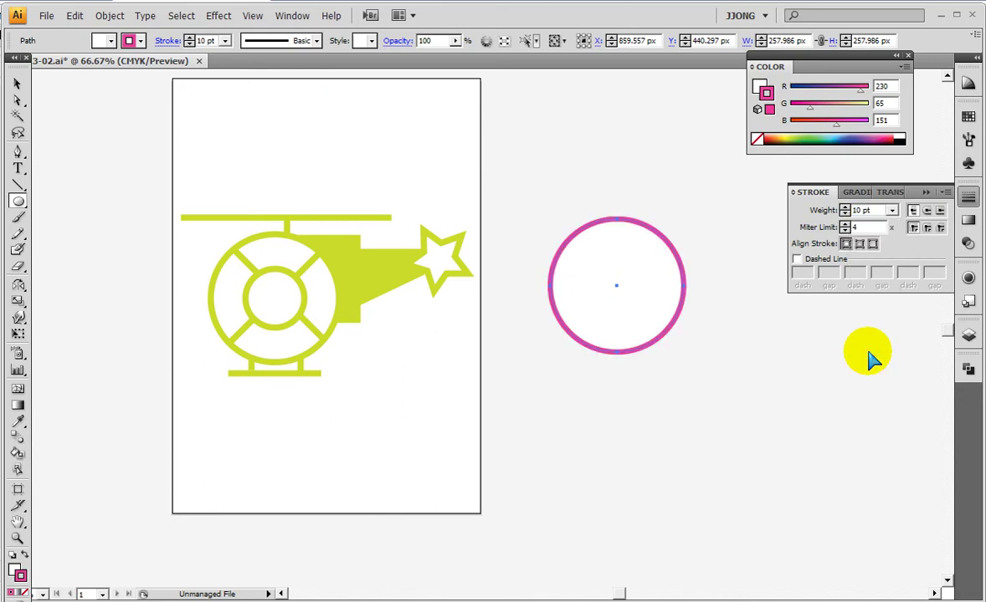
type("13")
key("Return")
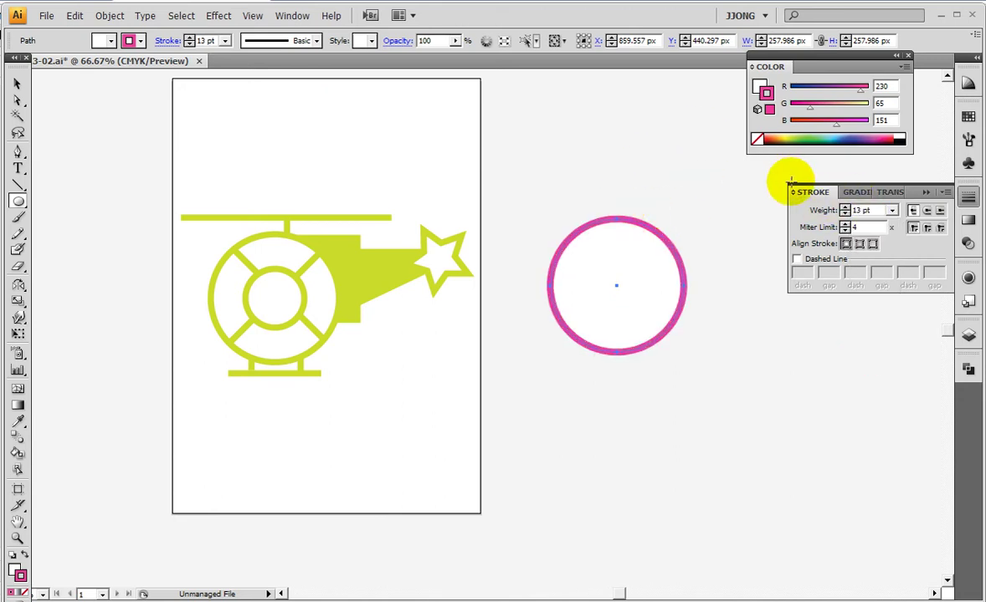
left_click(920, 193)
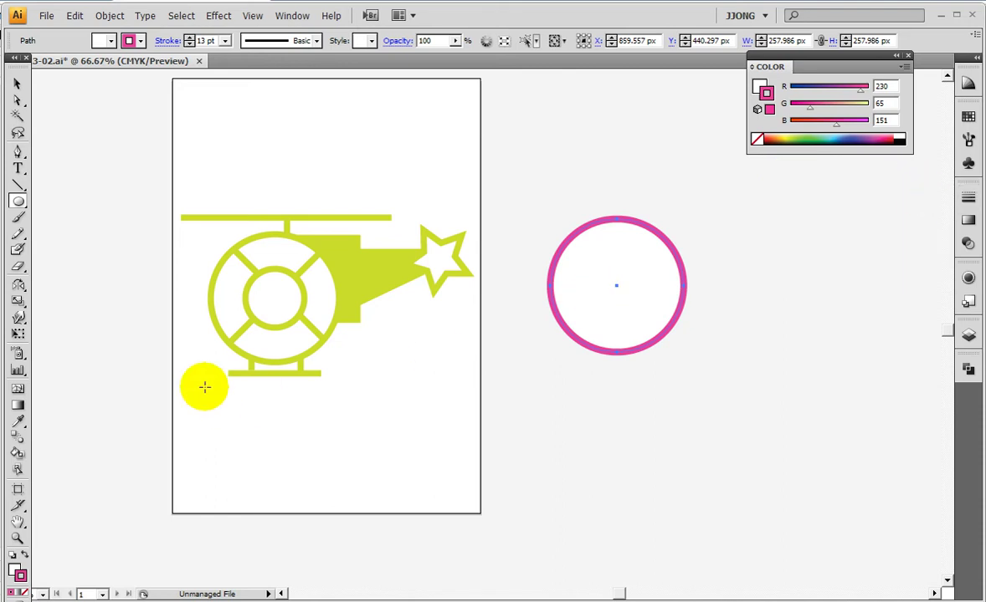
- In Outline view, draw two crossing diagonal lines across the pink circle
key("ctrl+y")
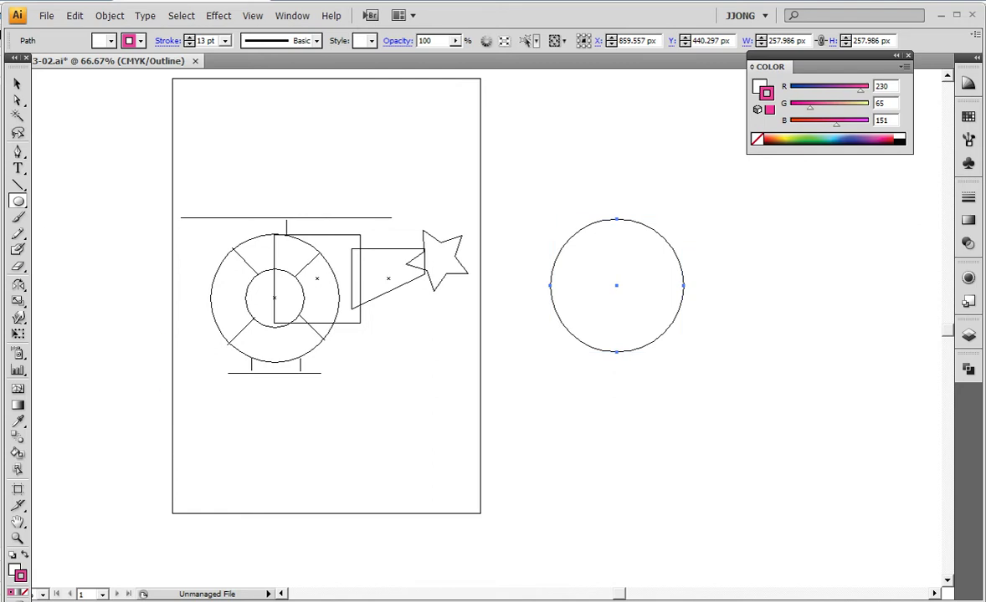
left_click(17, 185)
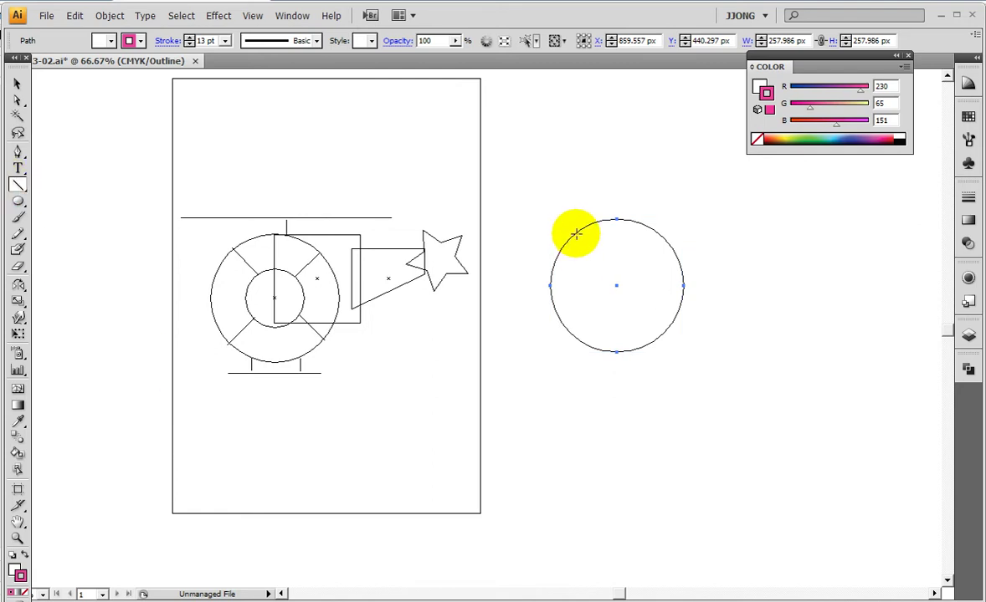
left_click_drag(576, 233, 653, 338)
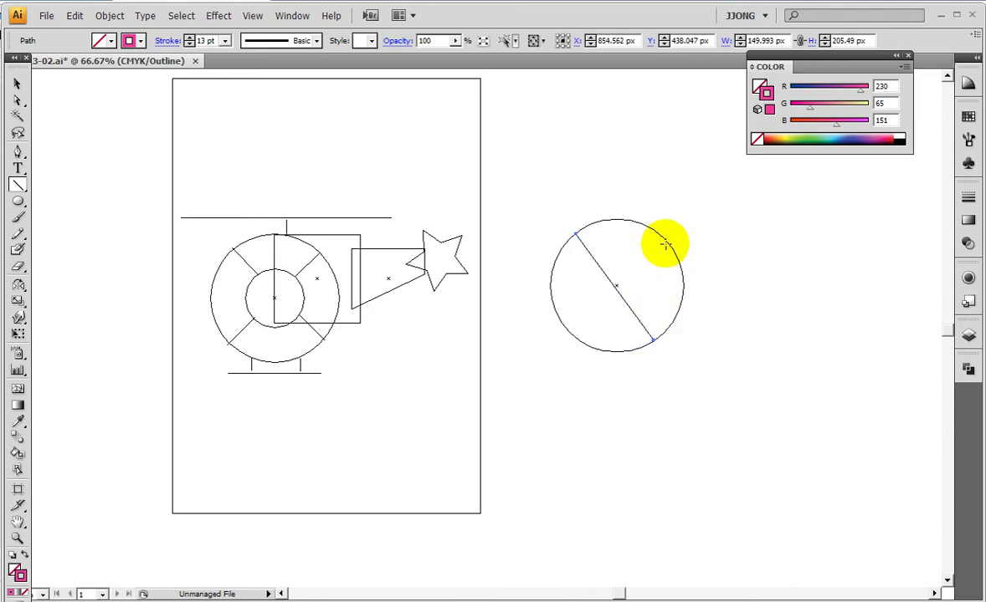
left_click_drag(667, 243, 567, 328)
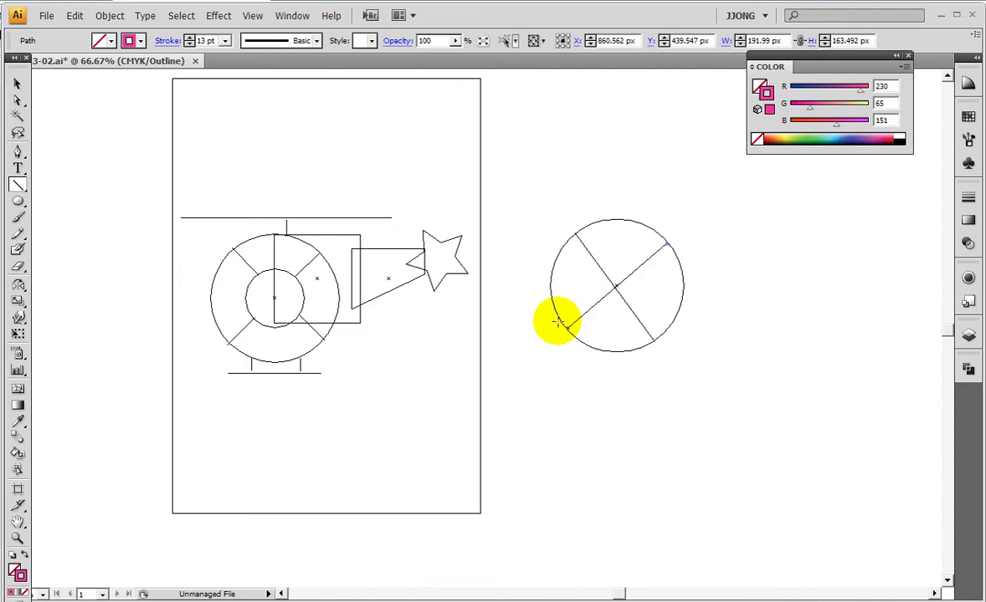
key("ctrl+y")
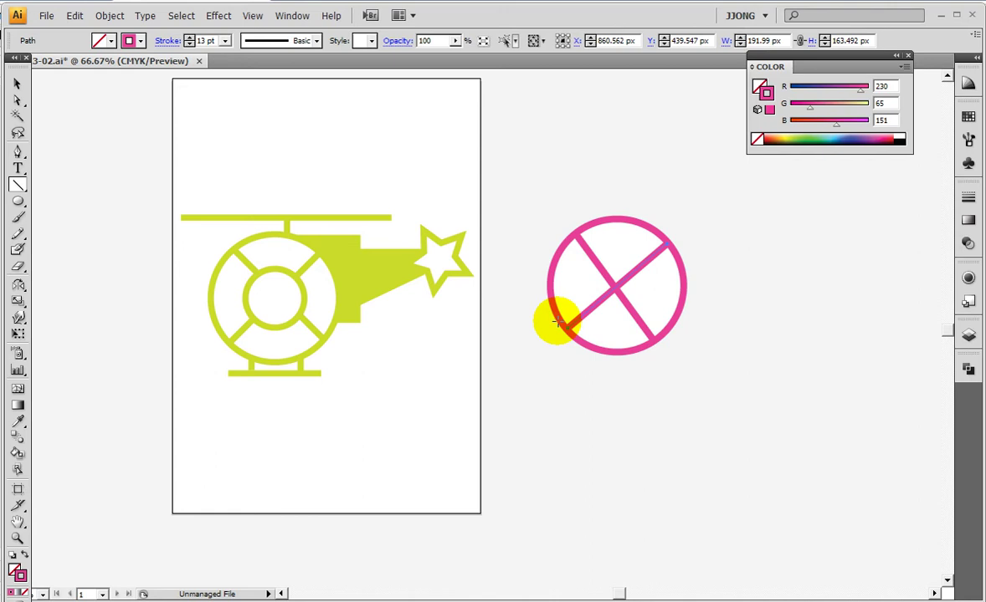
key("ctrl+y")
- Adjust one diagonal line's position inside the circle
left_click(16, 86)
left_click(301, 81)
left_click(590, 247)
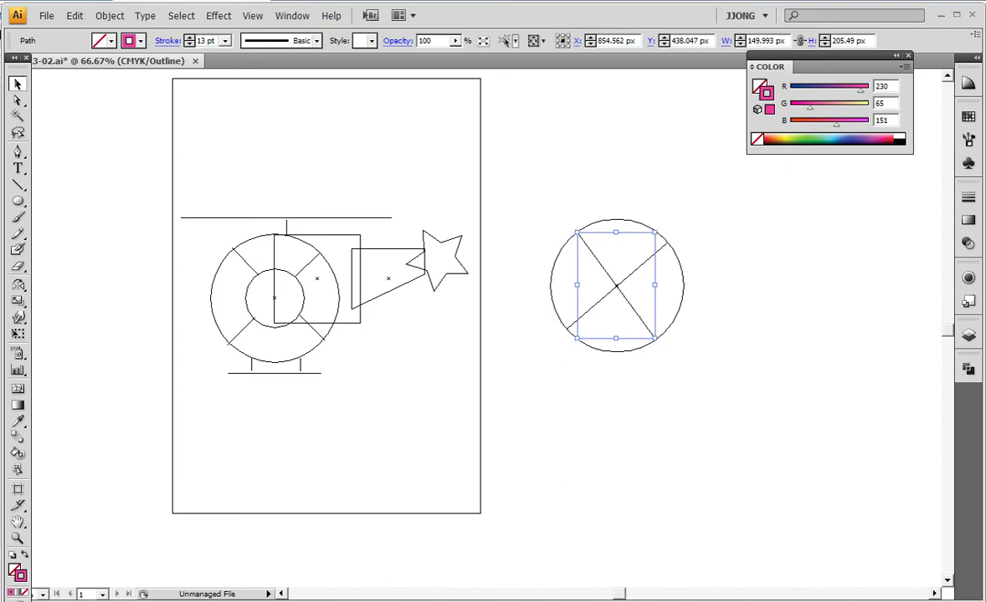
mouse_move(563, 335)
left_mouse_down()
mouse_move(576, 350)
mouse_move(572, 342)
left_mouse_up()
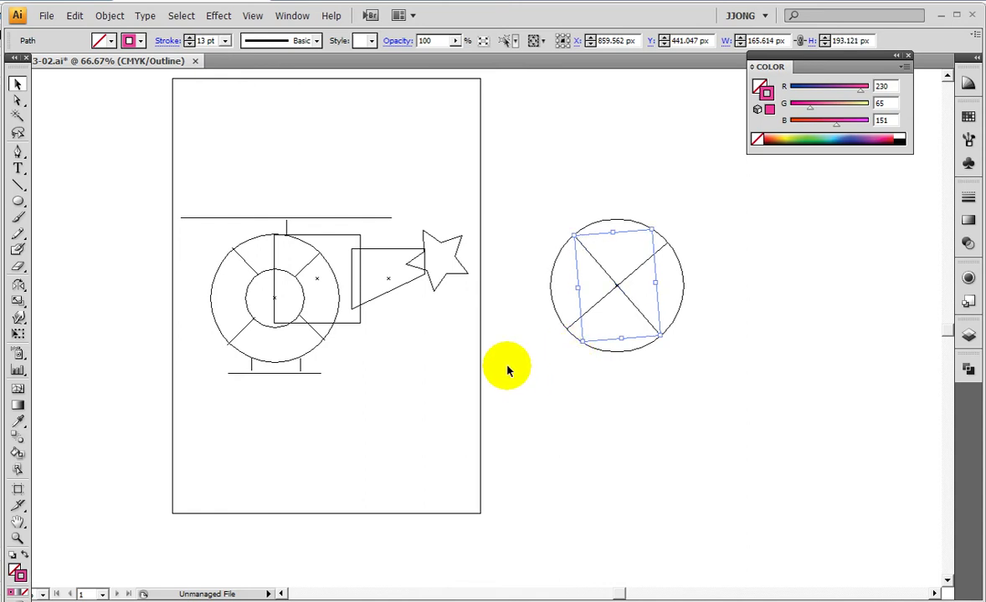
left_click(577, 402)
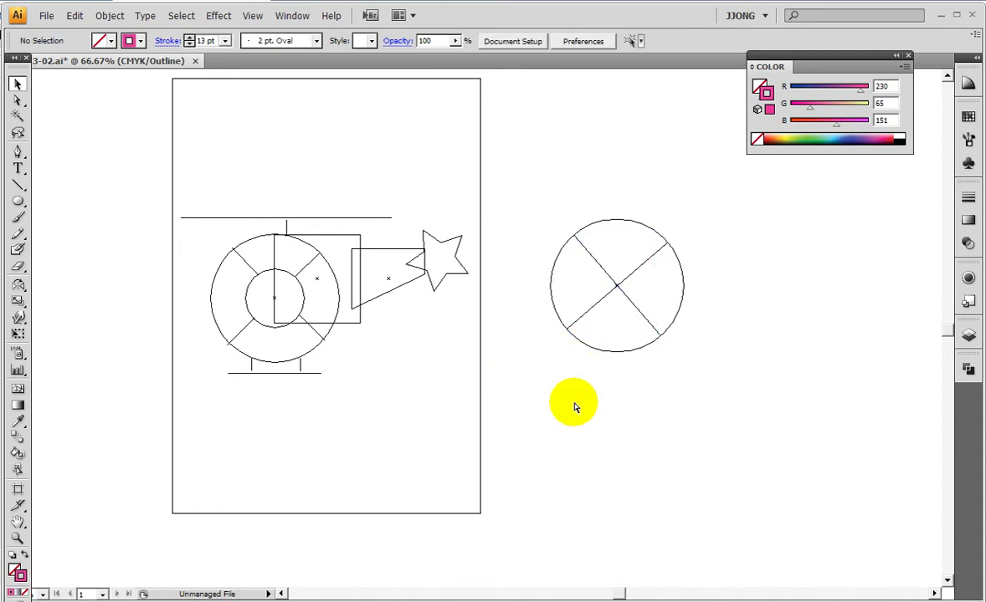
- Draw an inner circle centred on the X's crossing point
key("ctrl+y")
key("ctrl+y")
key("ctrl+y")
key("ctrl+y")
left_click(18, 200)
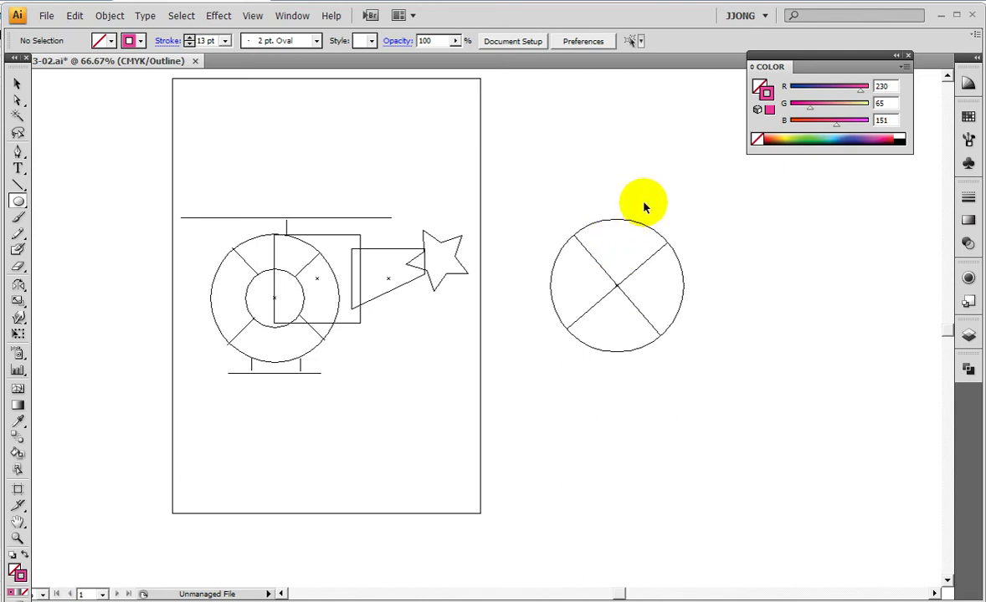
left_click(664, 248, "ctrl")
left_click(619, 288, "ctrl")
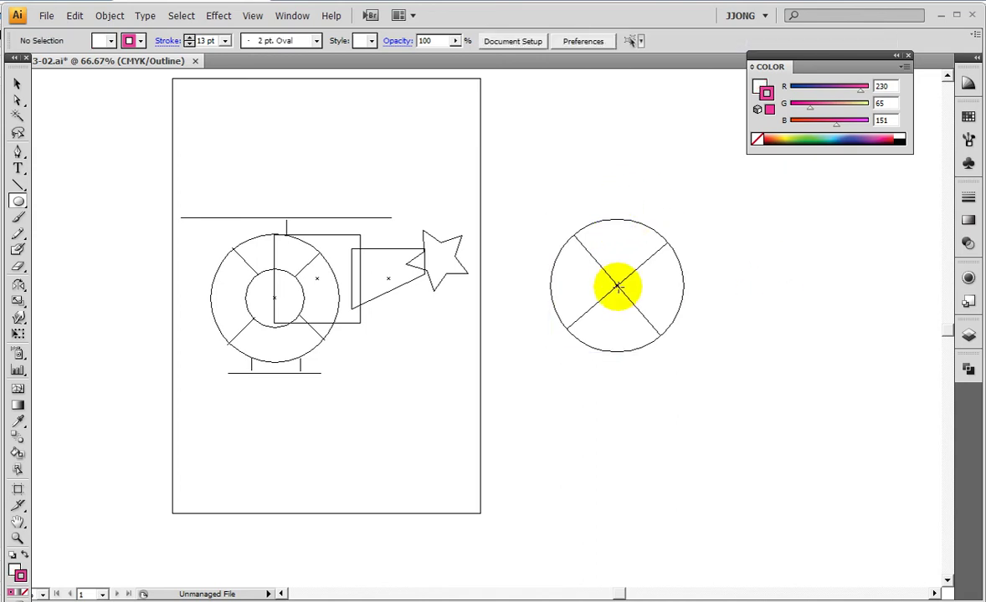
left_click_drag(617, 286, 636, 318)
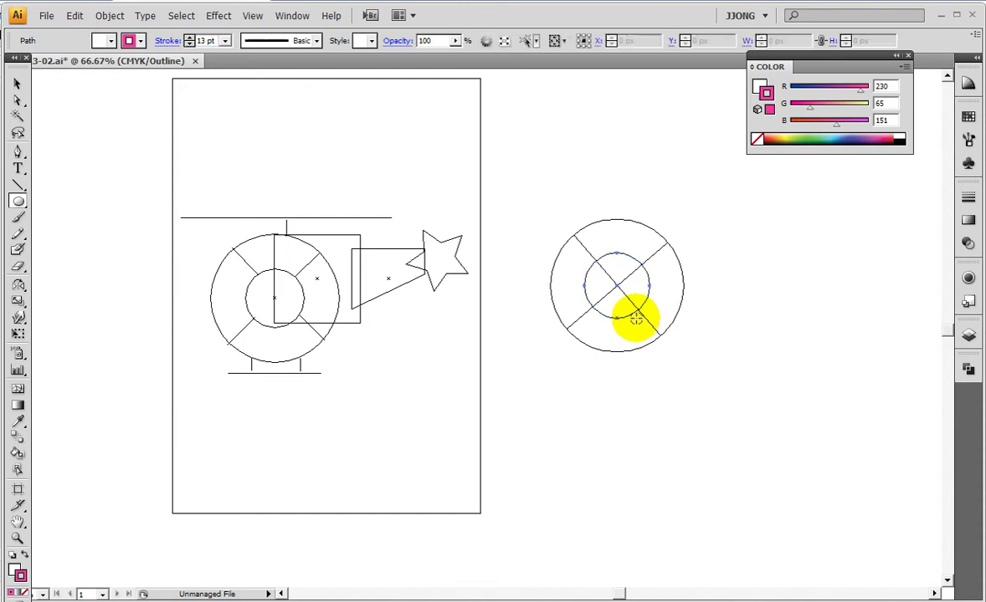
- Make the inner circle white-filled and shrink it slightly to about 114 px
key("ctrl+y")
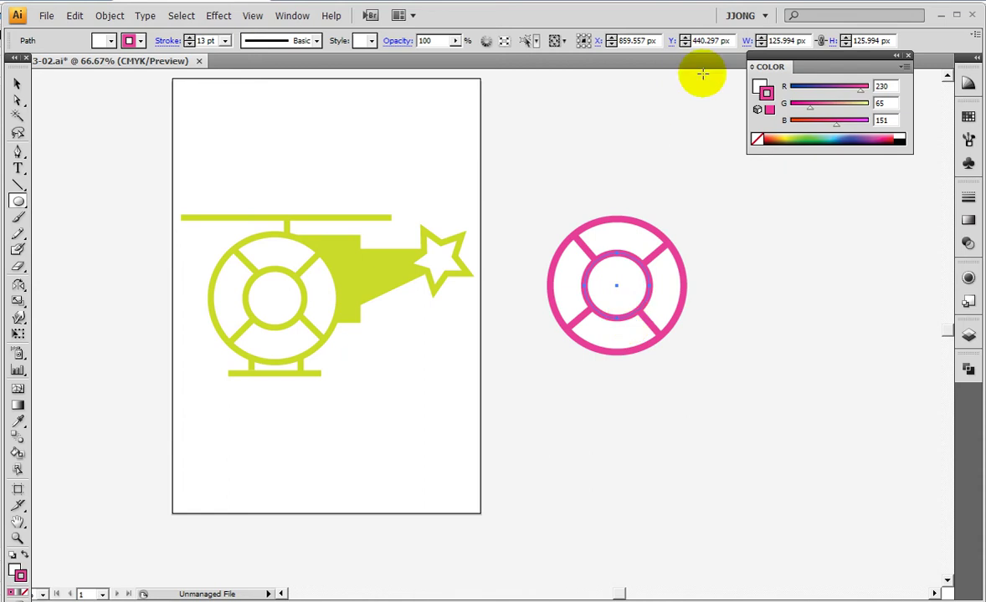
left_click(758, 87)
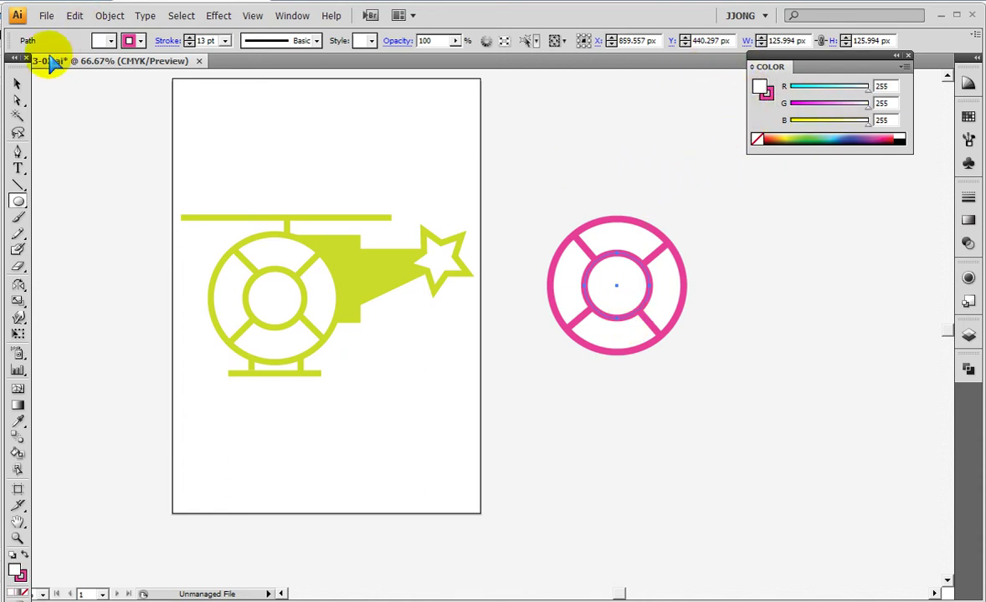
left_click(17, 84)
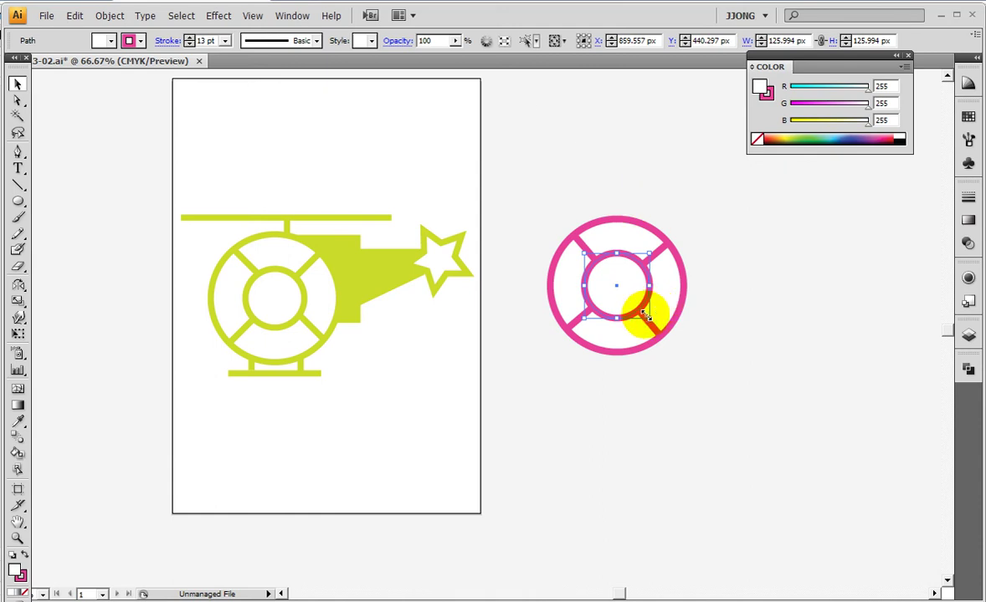
left_click_drag(659, 314, 646, 318)
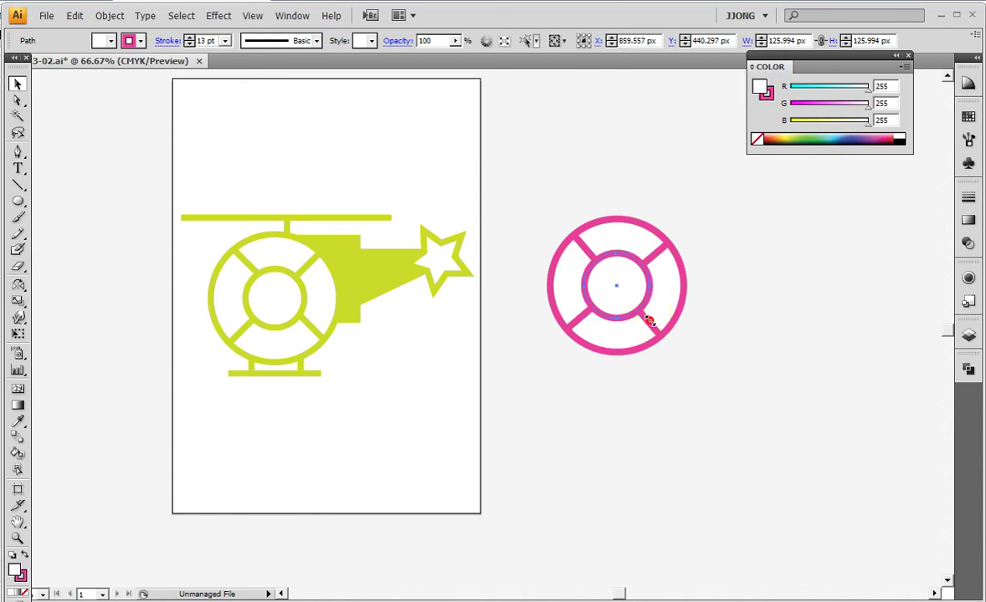
left_click(743, 346)
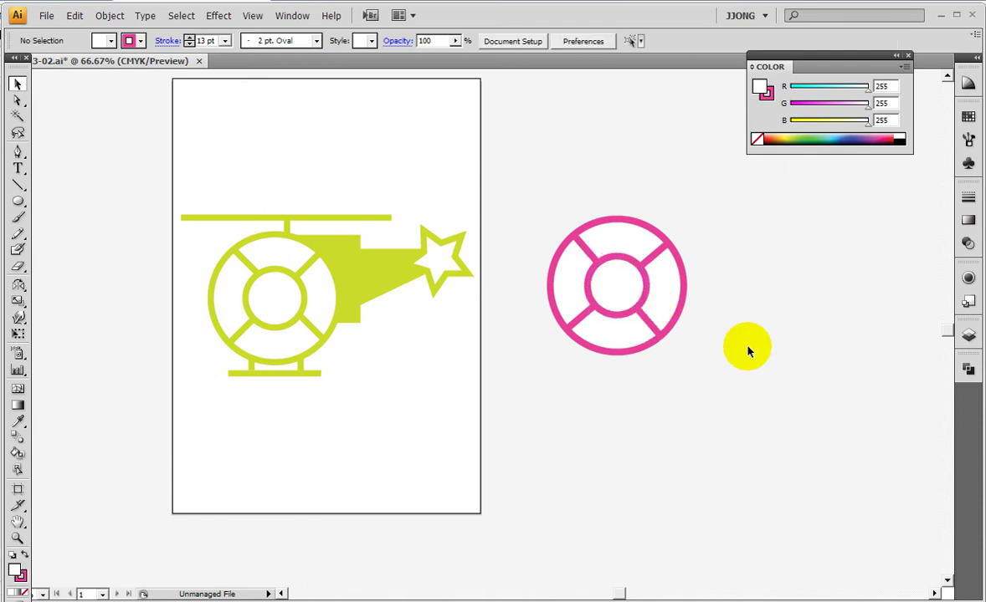
key("ctrl+y")
key("ctrl+y")
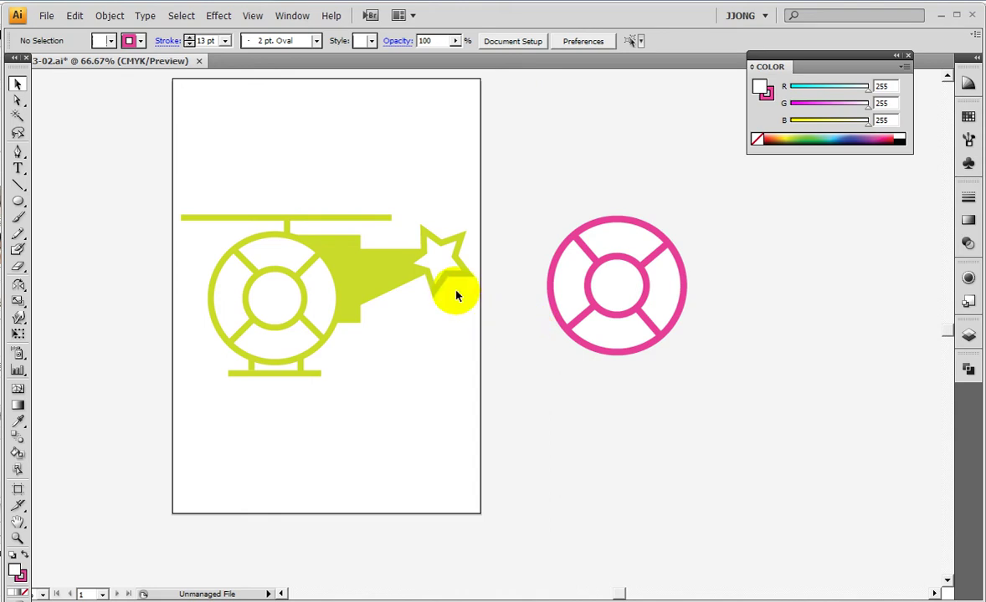
- Draw a pink-filled, strokeless rectangle at the ring's upper right
mouse_move(477, 367)
left_mouse_down()
mouse_move(402, 383)
mouse_move(319, 357)
left_mouse_up()
left_click(17, 201)
left_click_drag(17, 202, 56, 206)
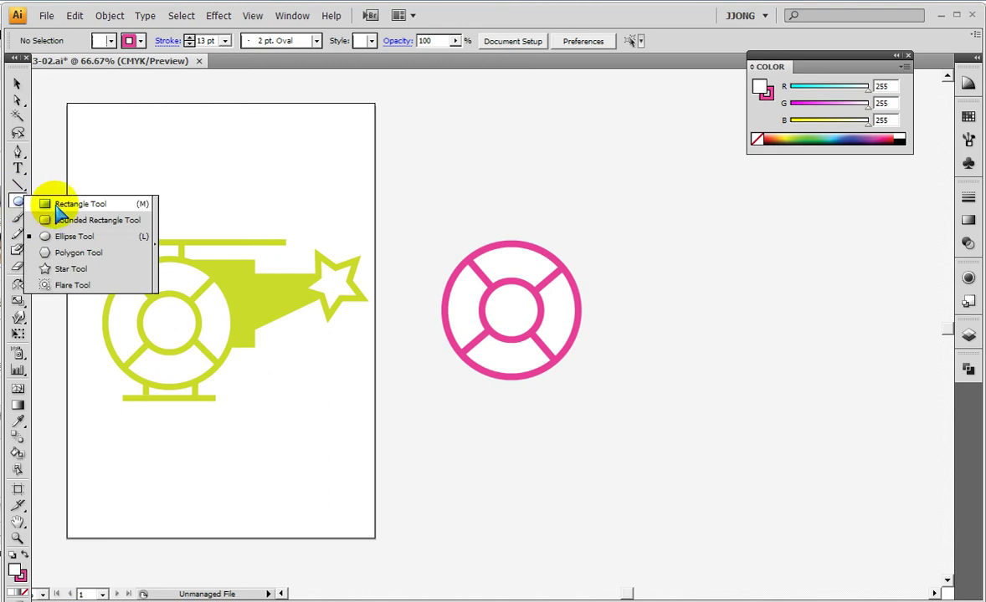
left_click(56, 206)
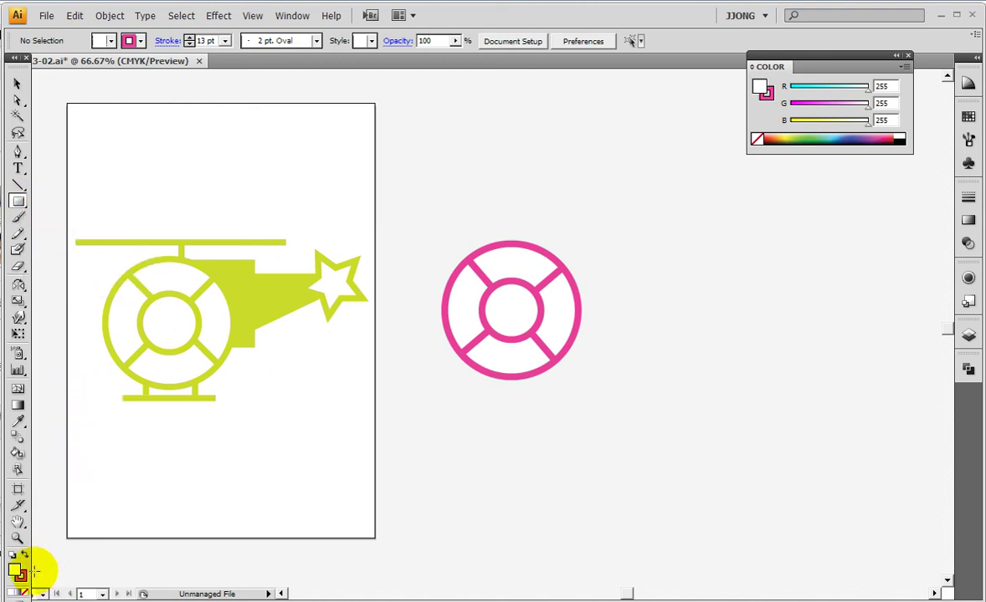
left_click(24, 554)
left_click(23, 588)
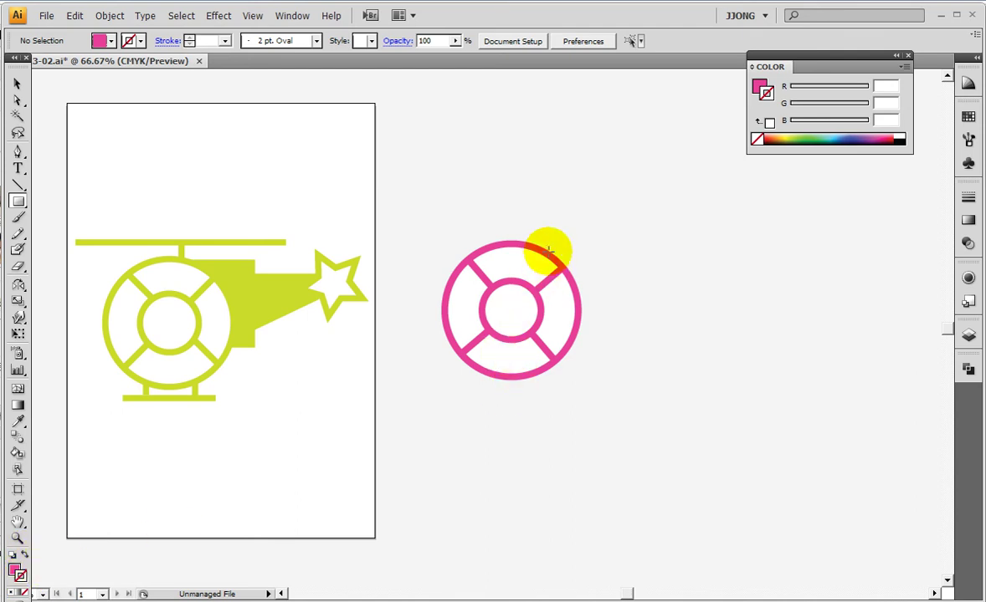
mouse_move(541, 252)
left_mouse_down()
mouse_move(638, 319)
mouse_move(620, 334)
left_mouse_up()
- Nudge the rectangle up and widen it leftward into the ring
left_click(17, 83)
left_click(591, 261)
key("Up")
key("Up")
key("Up")
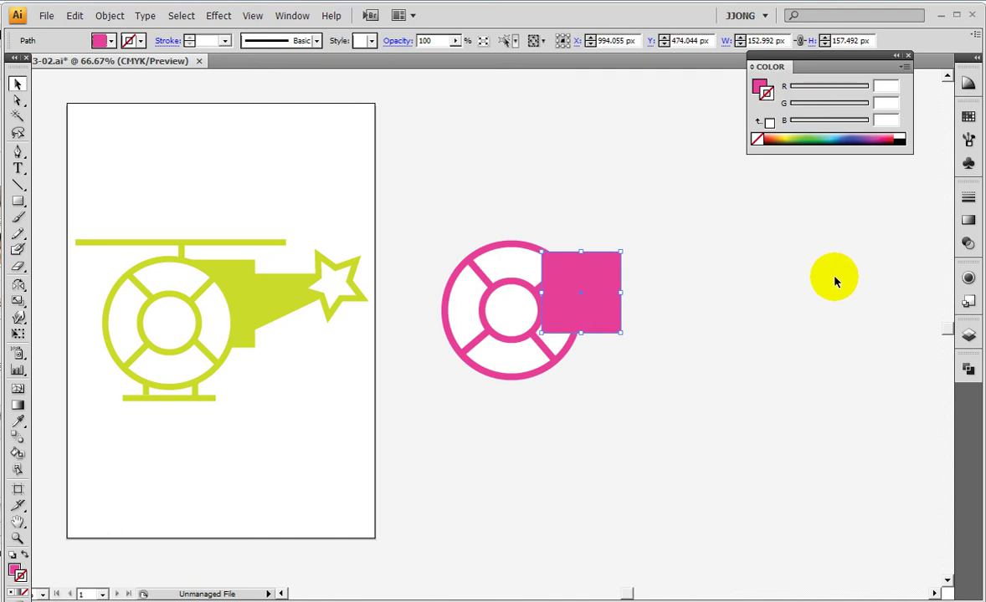
key("Up")
key("Up")
key("Up")
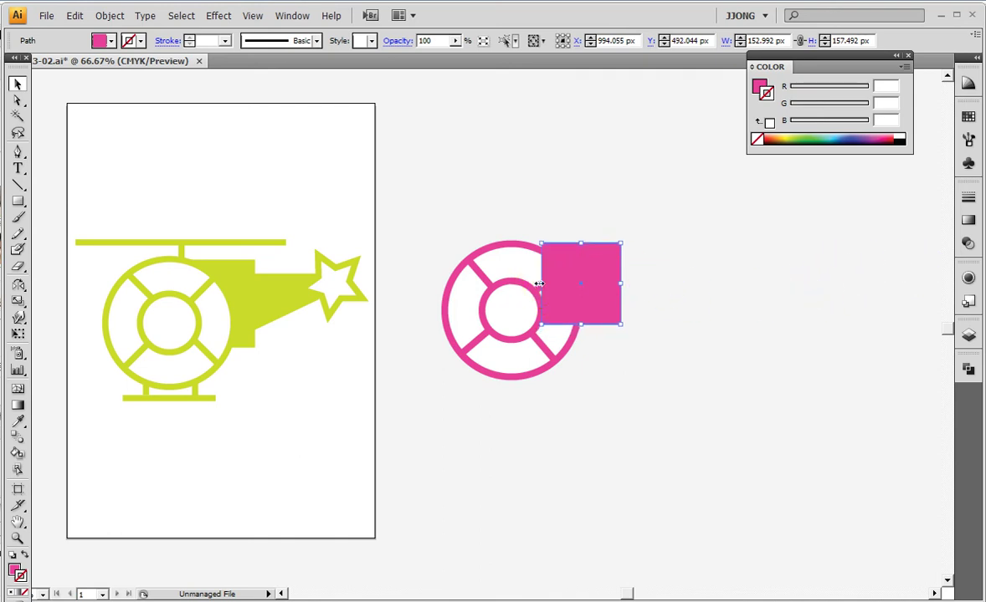
left_click_drag(541, 285, 522, 285)
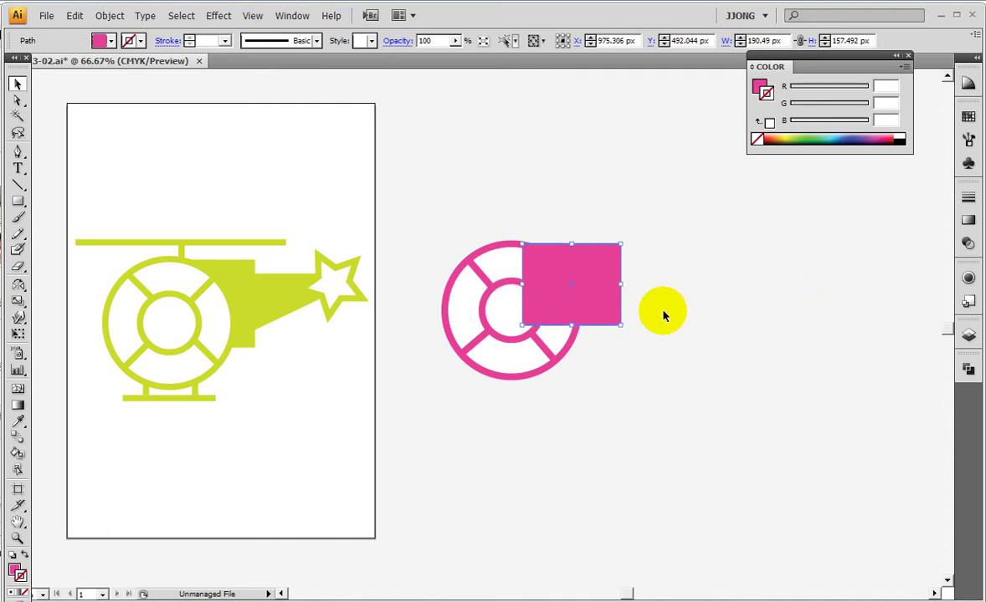
mouse_move(623, 327)
left_mouse_down()
mouse_move(591, 346)
mouse_move(559, 319)
left_mouse_up()
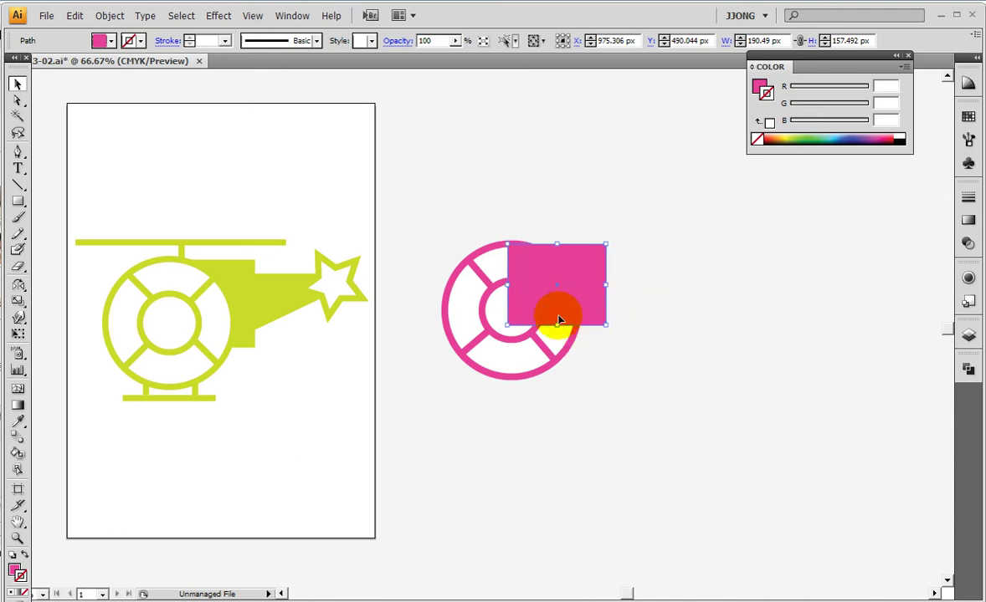
- Send the pink body block behind the ring and fine-tune its position
right_click(551, 310)
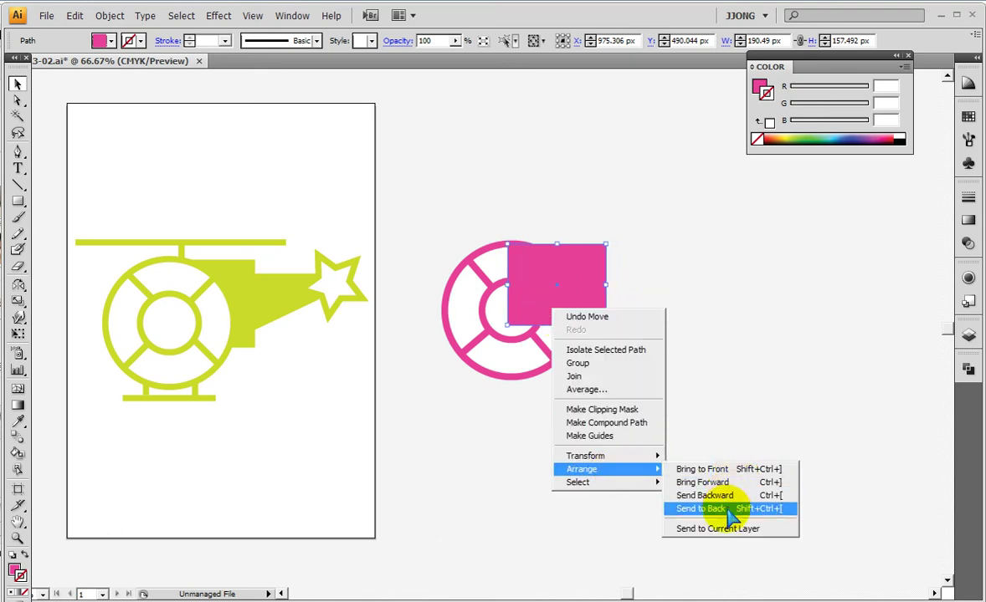
left_click(718, 509)
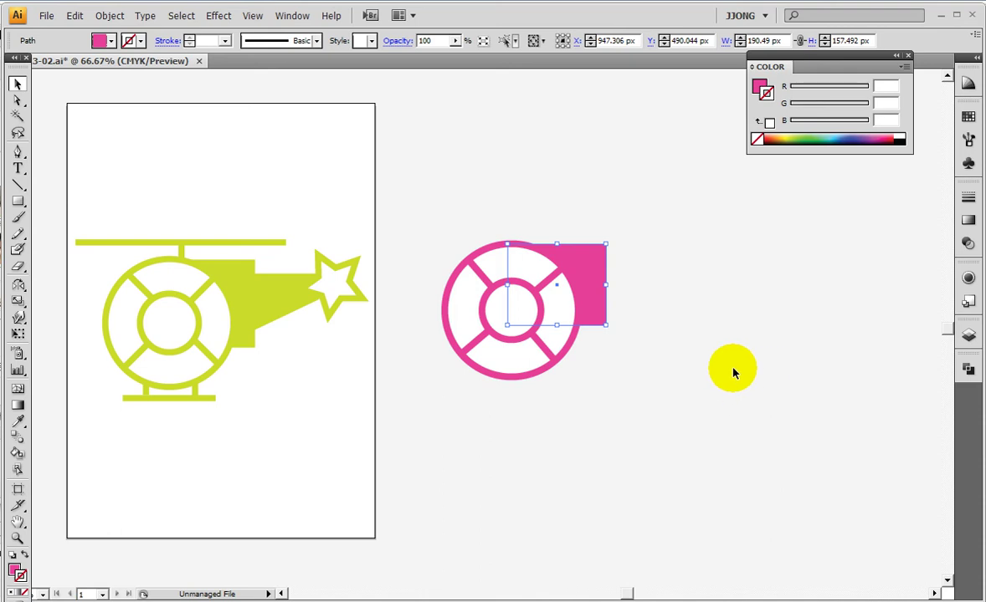
key("Up")
key("Up")
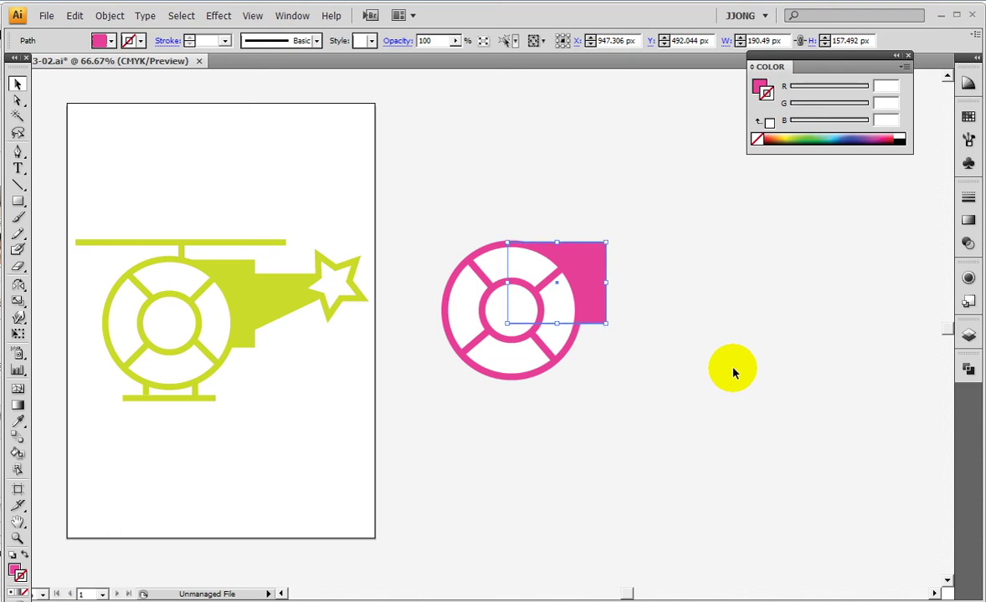
key("Down")
key("Down")
key("Down")
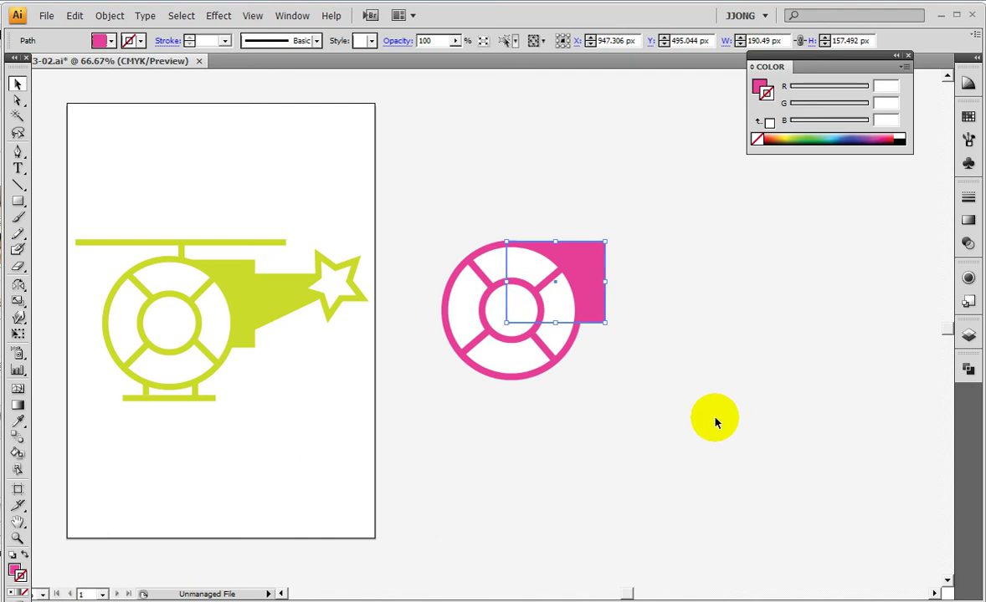
left_click(717, 425)
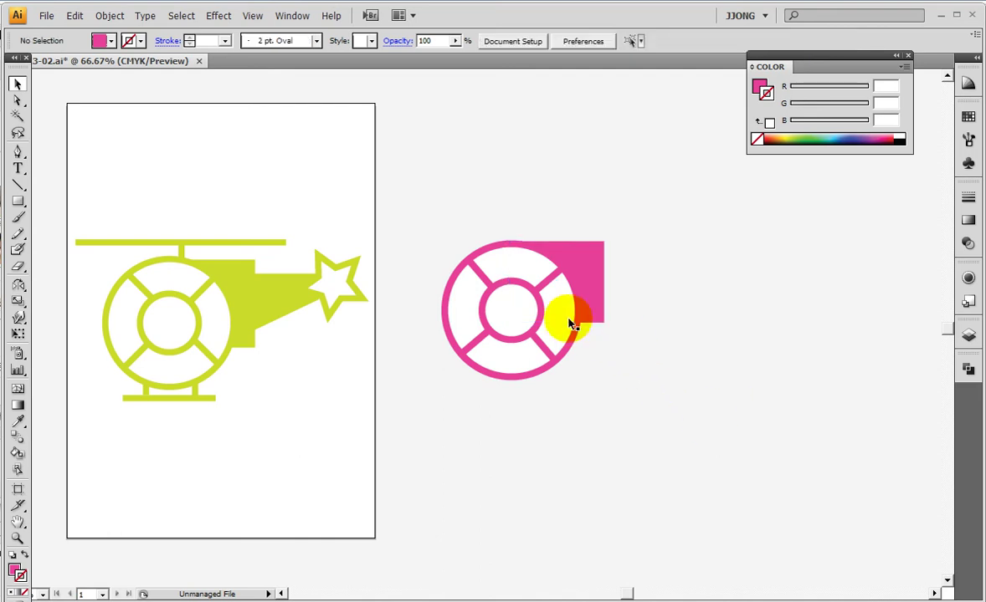
- Draw a narrow 148.493 × 49.498 px pink bar right of the body and nudge it up
left_click(18, 201)
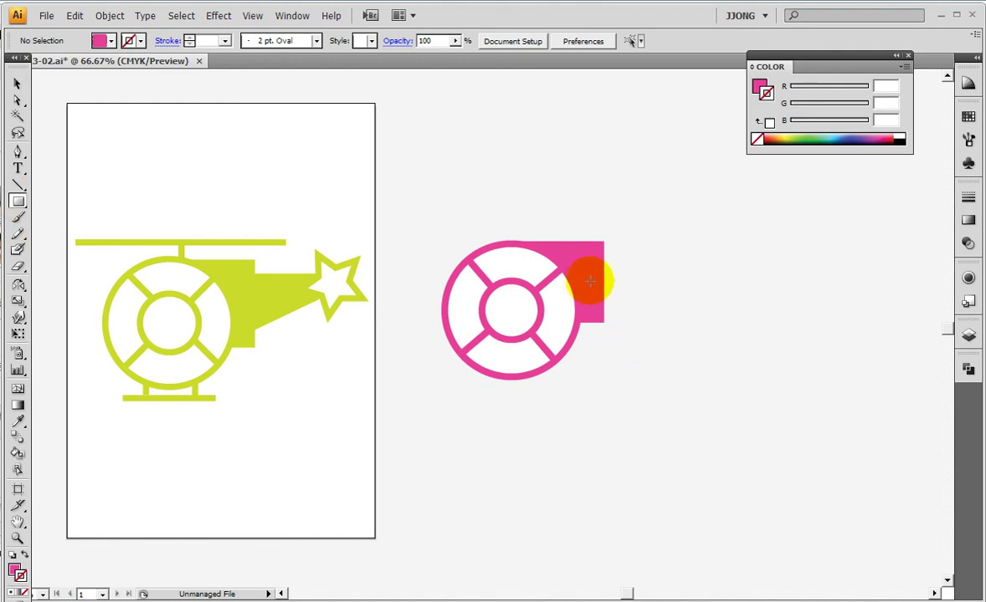
left_click_drag(589, 263, 667, 288)
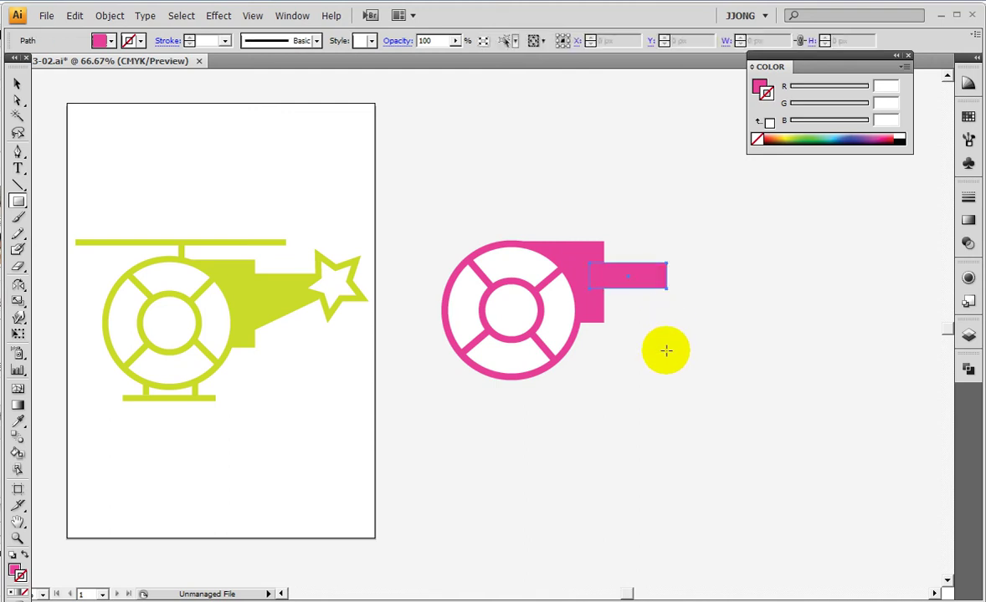
left_click(16, 84)
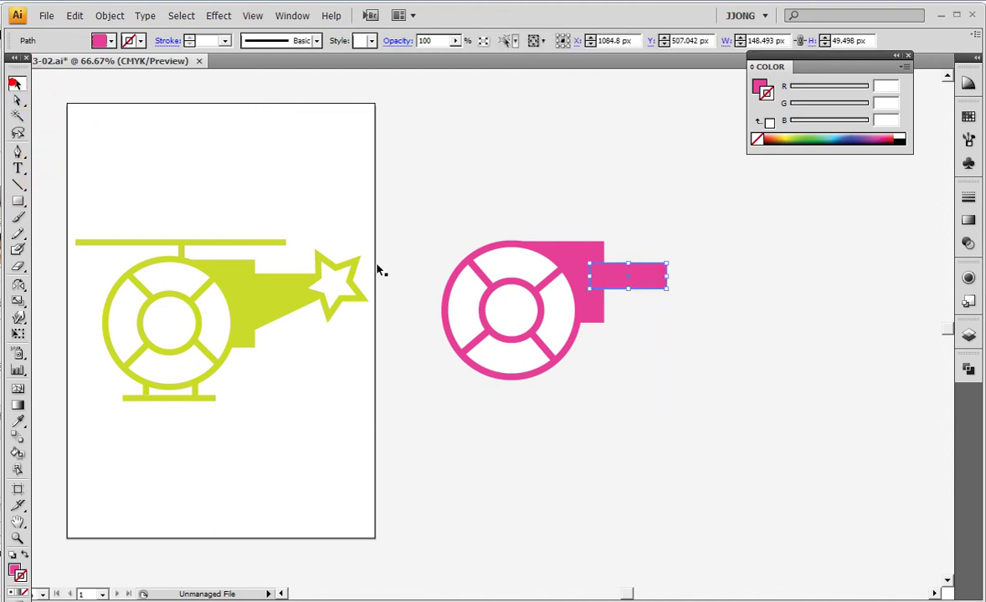
key("Up")
key("Up")
key("Up")
key("Up")
key("Up")
key("Up")
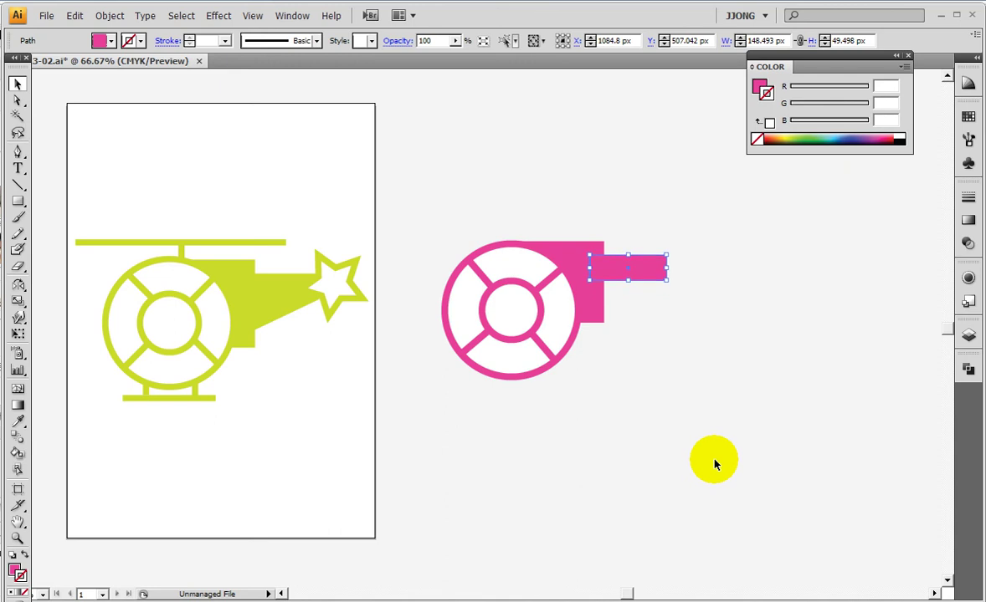
key("Up")
key("Up")
key("Up")
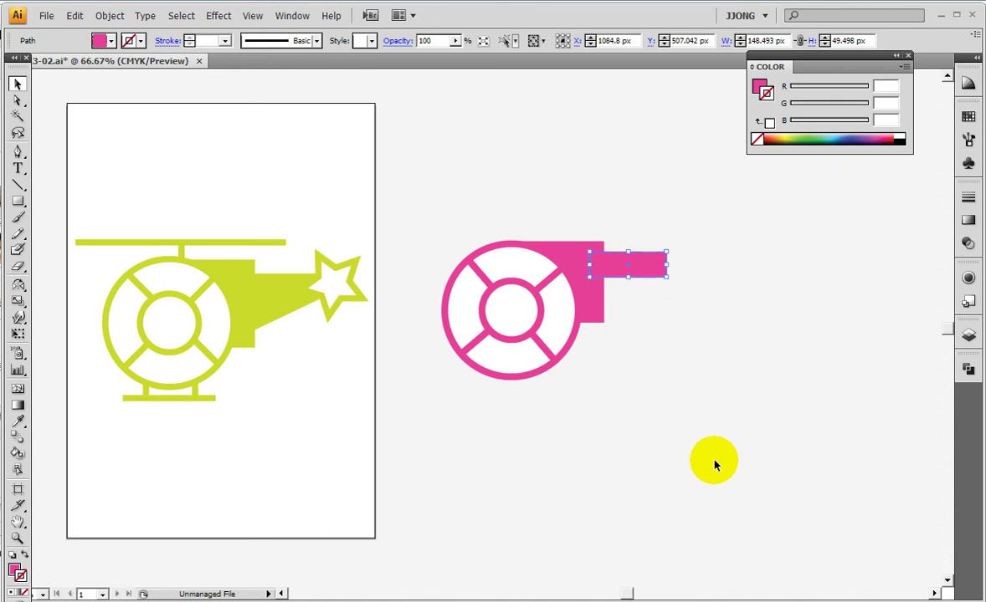
key("Up")
left_click_drag(17, 100, 99, 106)
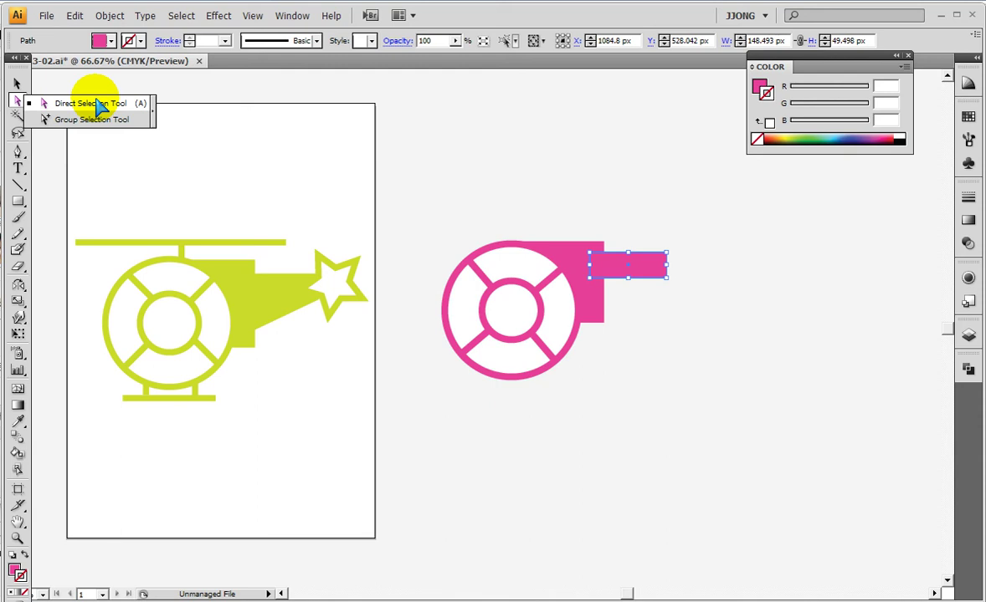
- Pull the tail bar's bottom-left anchor down so it widens toward the body
left_click(99, 104)
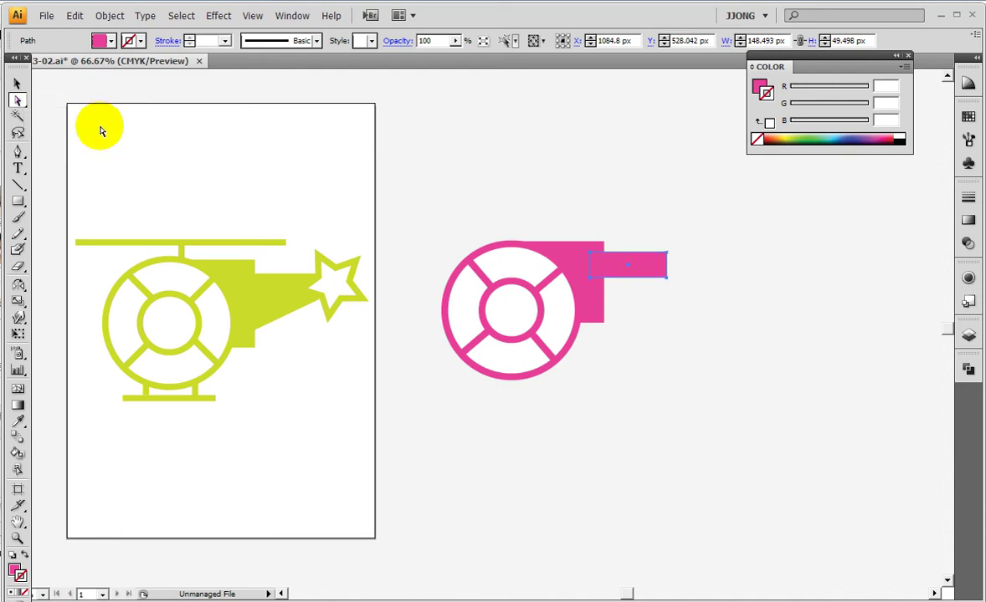
key("ctrl+y")
left_click(495, 109)
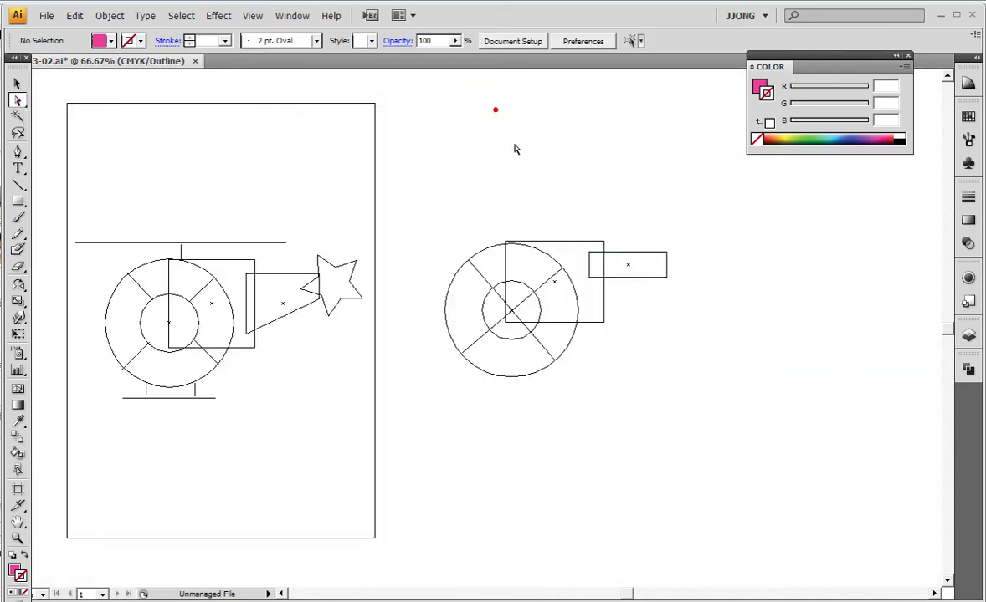
left_click(589, 274)
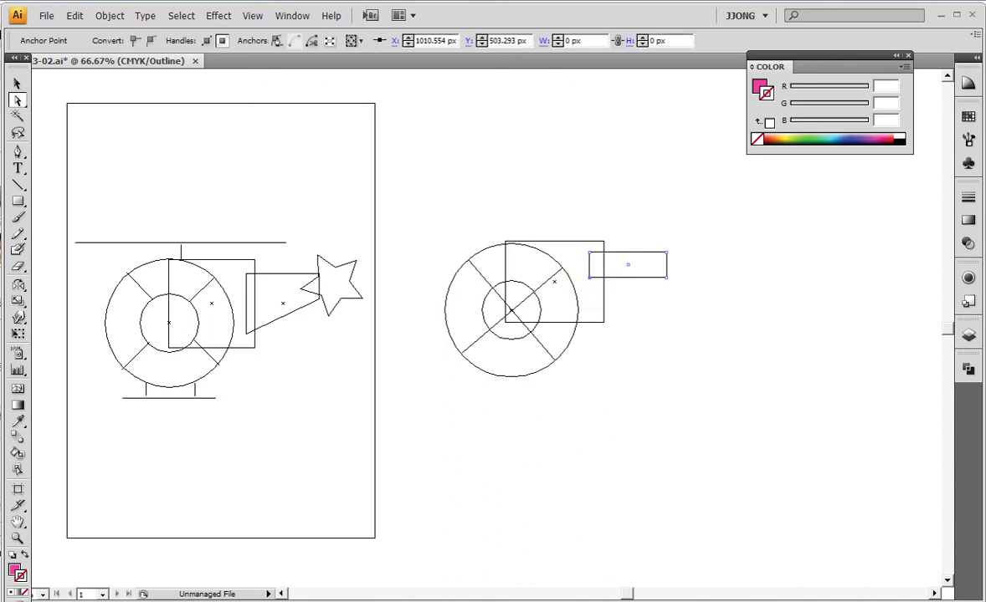
left_click_drag(589, 277, 589, 314)
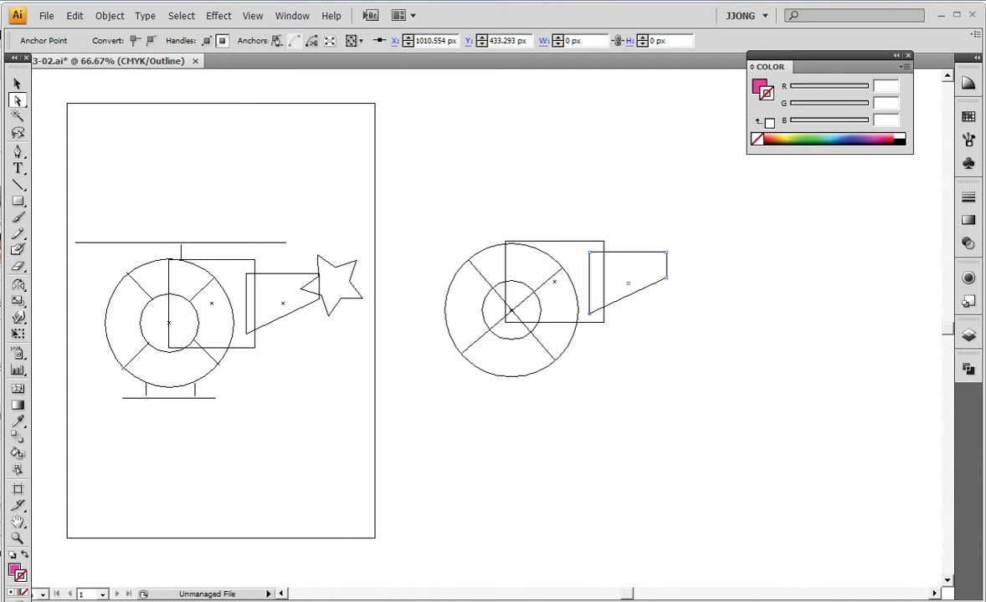
key("ctrl+y")
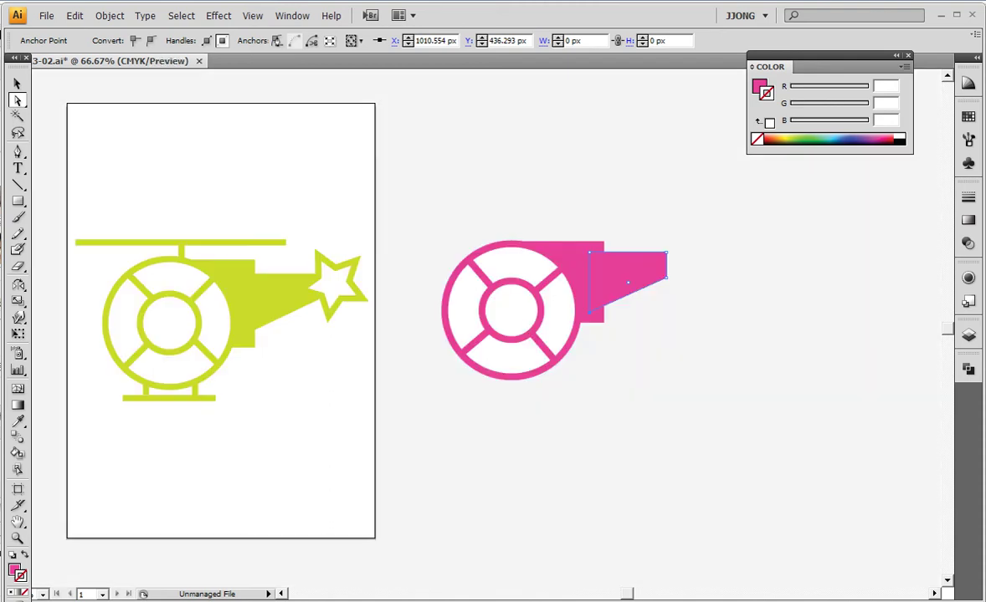
left_click(805, 468)
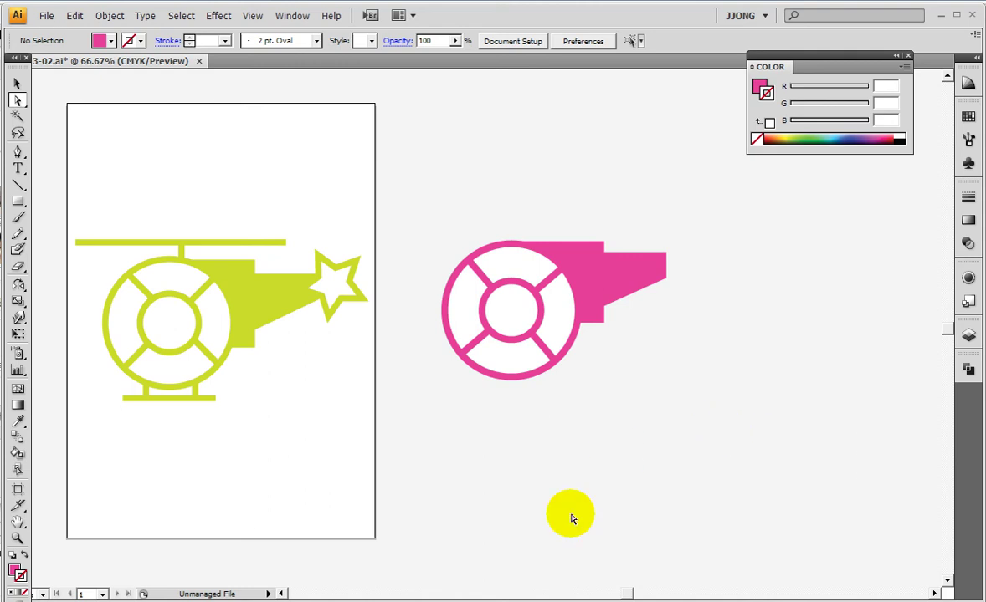
- Draw a star at the pink tail's tip, adjusting its points, size and angle
left_click_drag(497, 366, 539, 441)
left_click(484, 471)
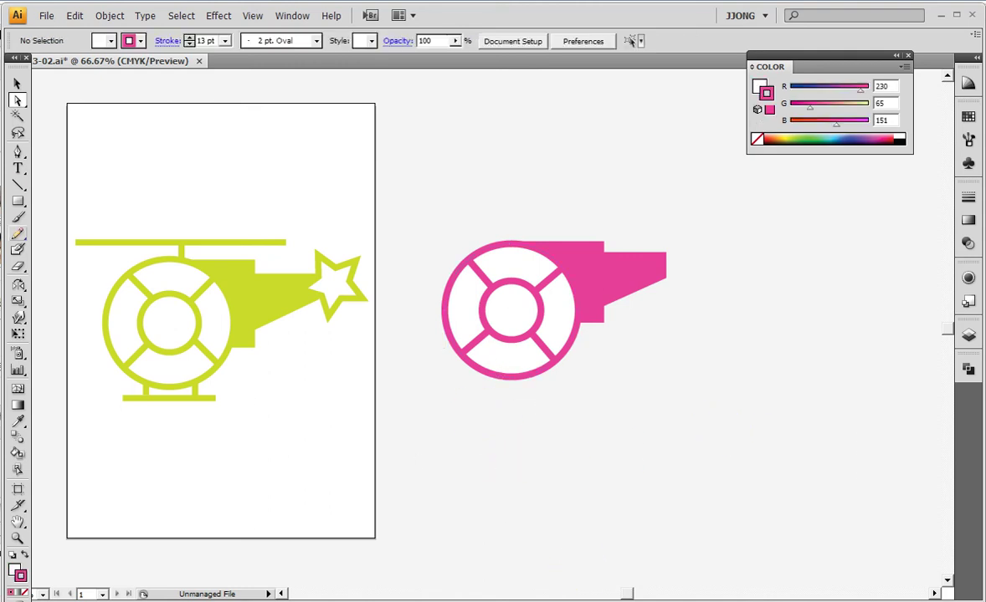
left_click_drag(17, 201, 84, 270)
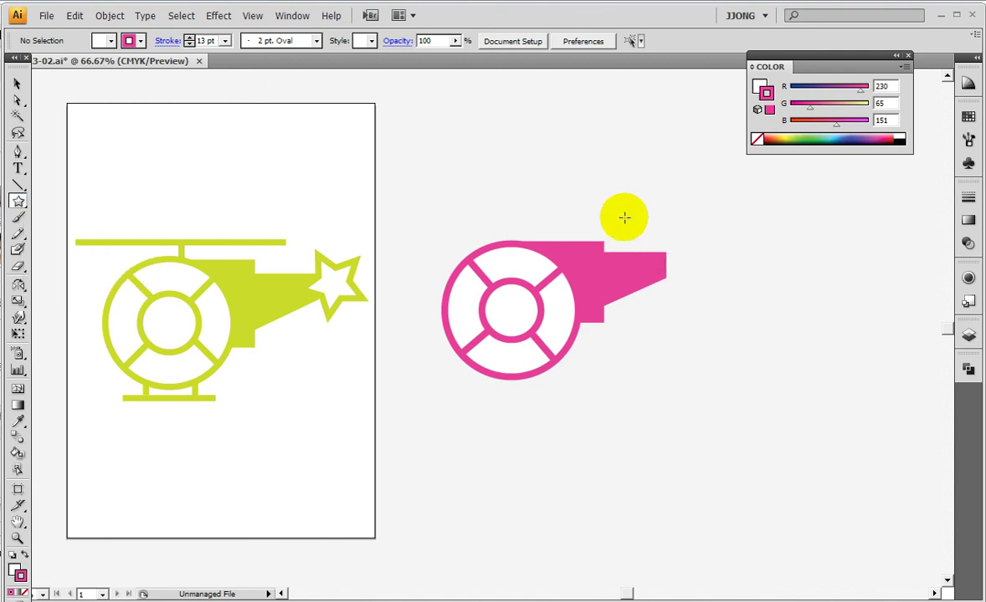
left_click_drag(675, 240, 693, 268)
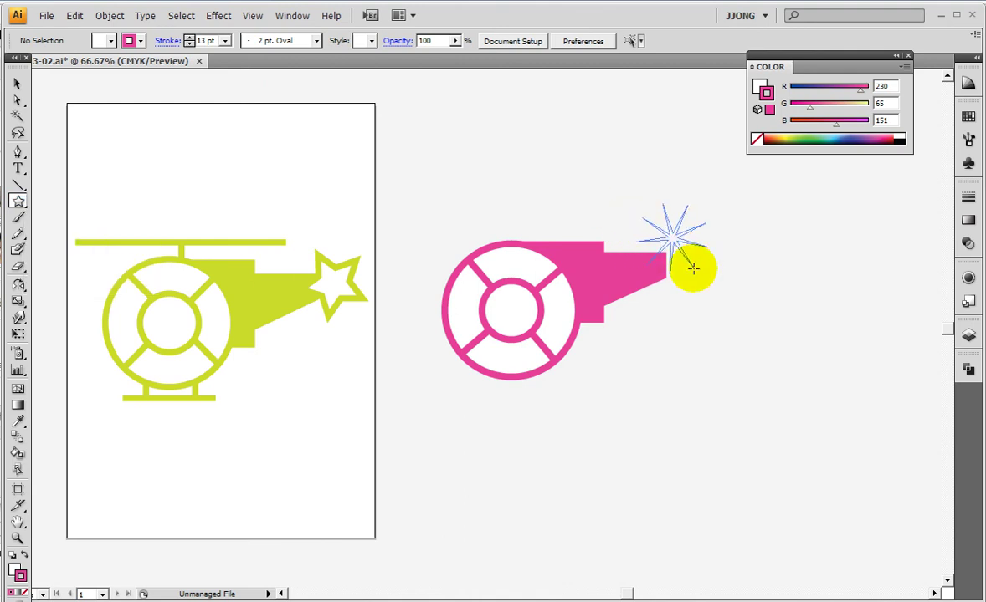
left_click_drag(692, 268, 692, 267)
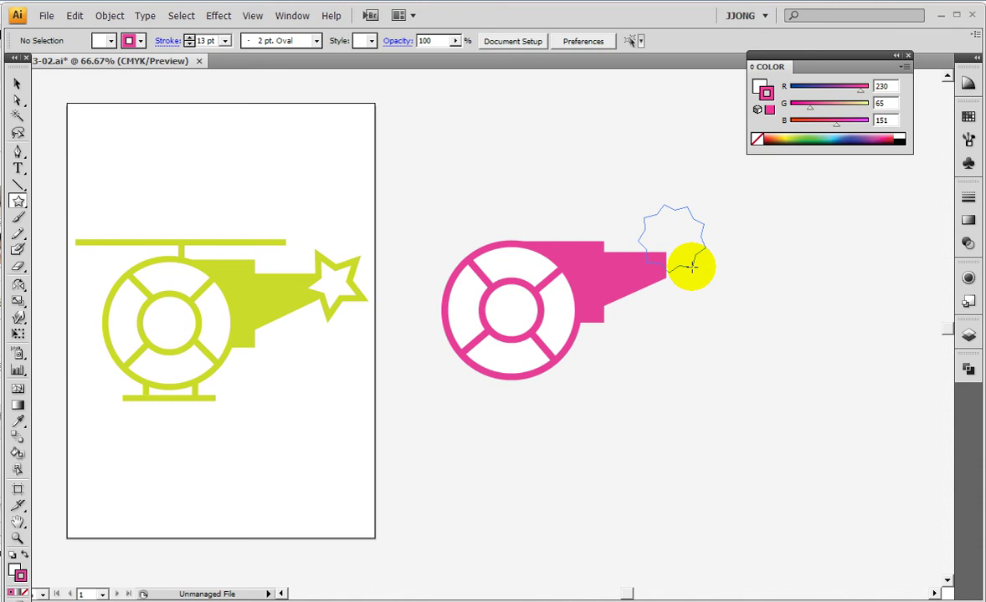
left_click_drag(692, 268, 694, 278)
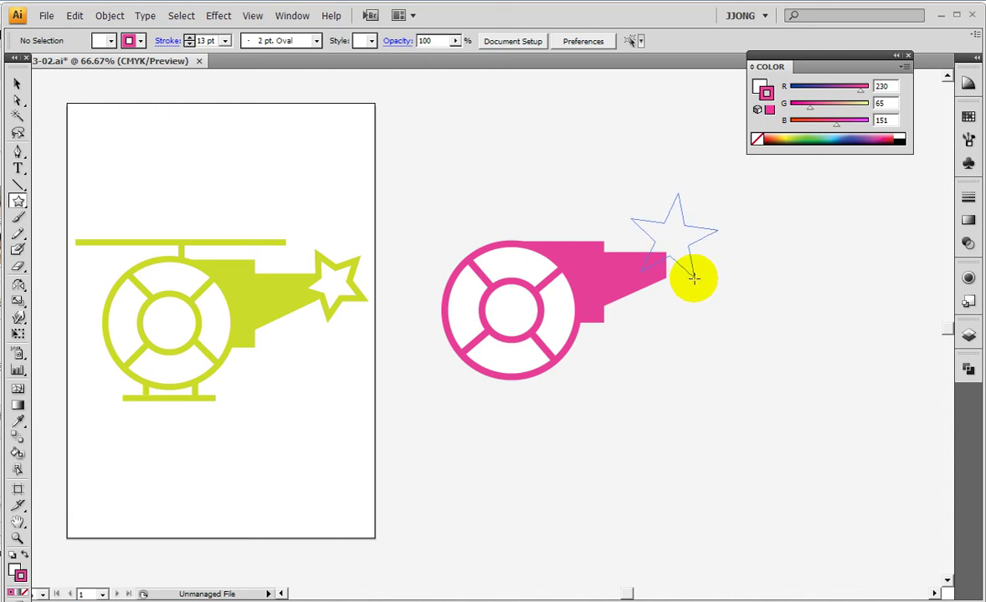
left_click_drag(693, 279, 703, 251)
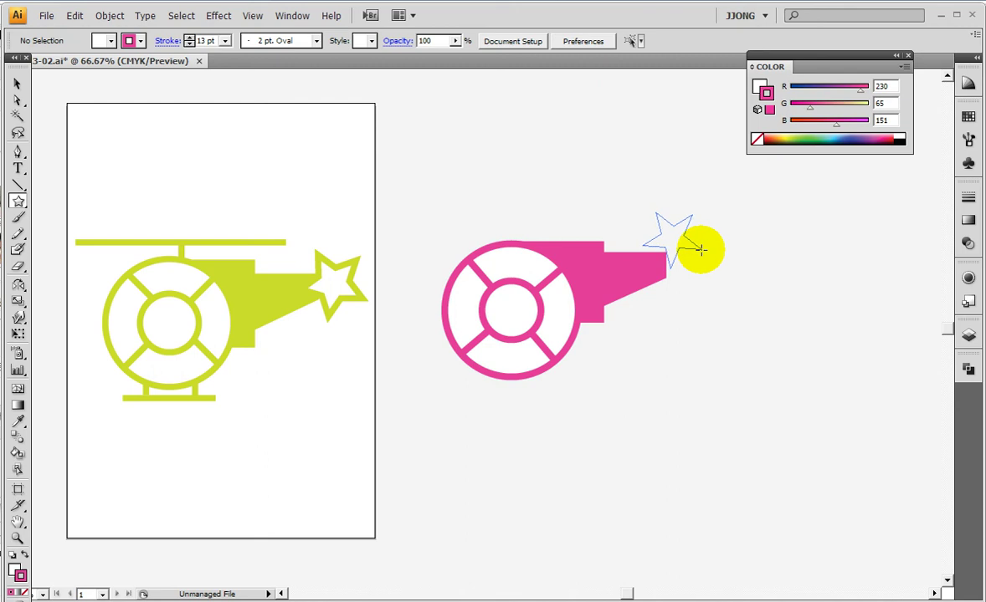
mouse_move(703, 251)
left_mouse_down()
mouse_move(723, 270)
mouse_move(700, 244)
left_mouse_up()
- Move and slightly enlarge the star so it caps the tail tip
left_click(17, 84)
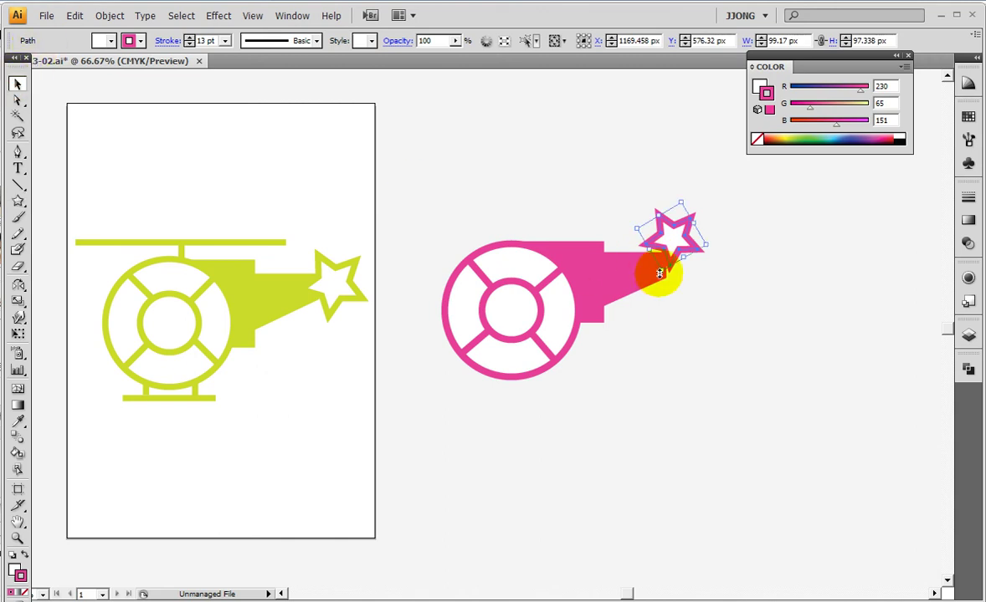
left_click_drag(661, 281, 707, 266)
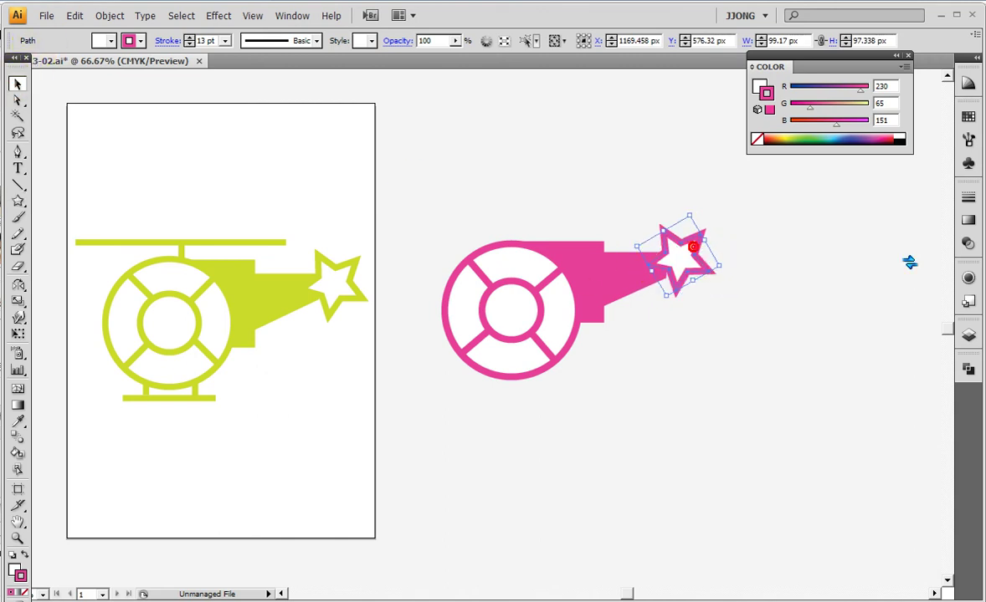
left_click_drag(666, 295, 667, 304)
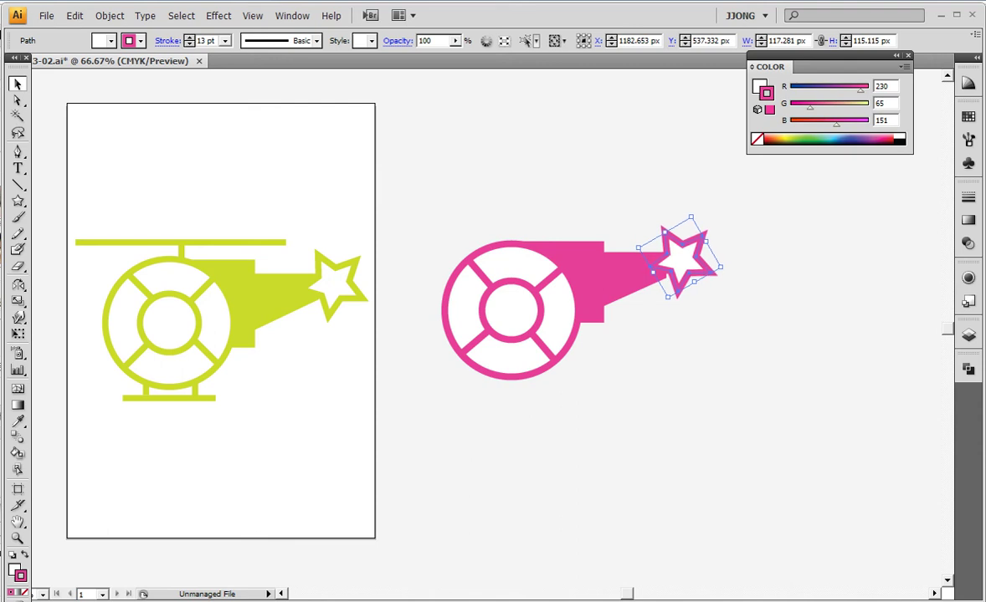
left_click_drag(652, 244, 654, 236)
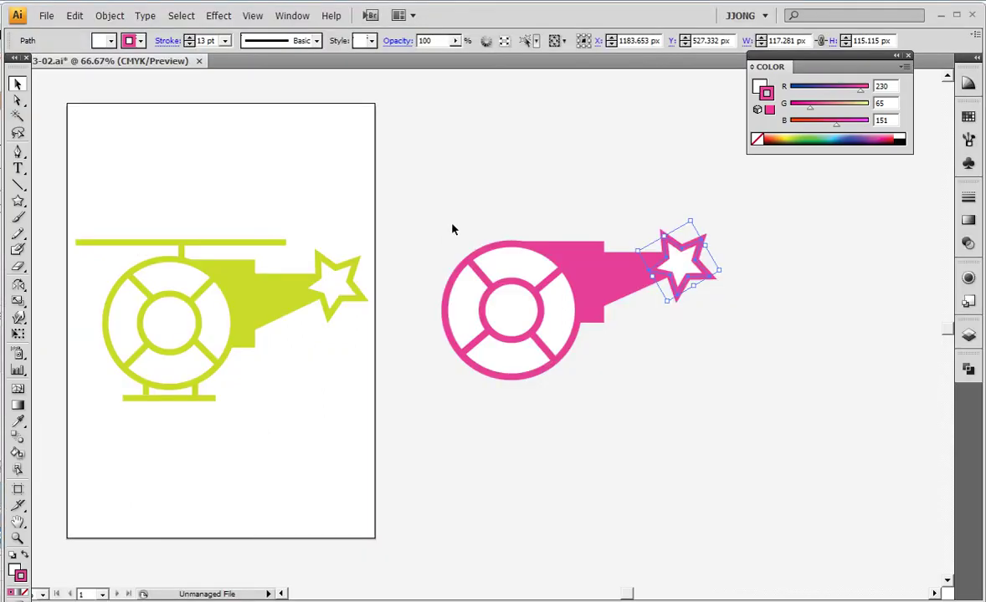
right_click(659, 113)
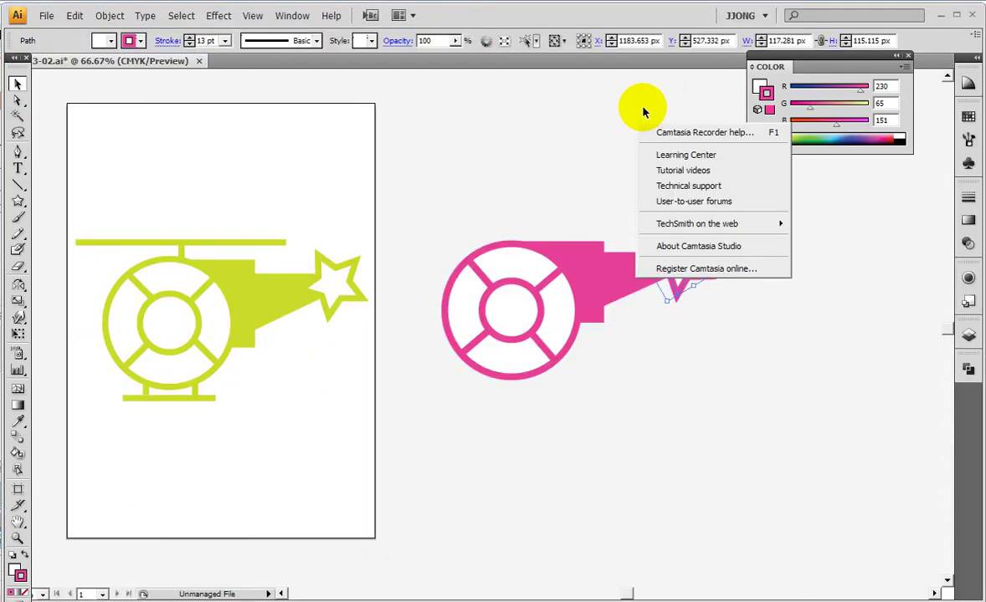
left_click(590, 136)
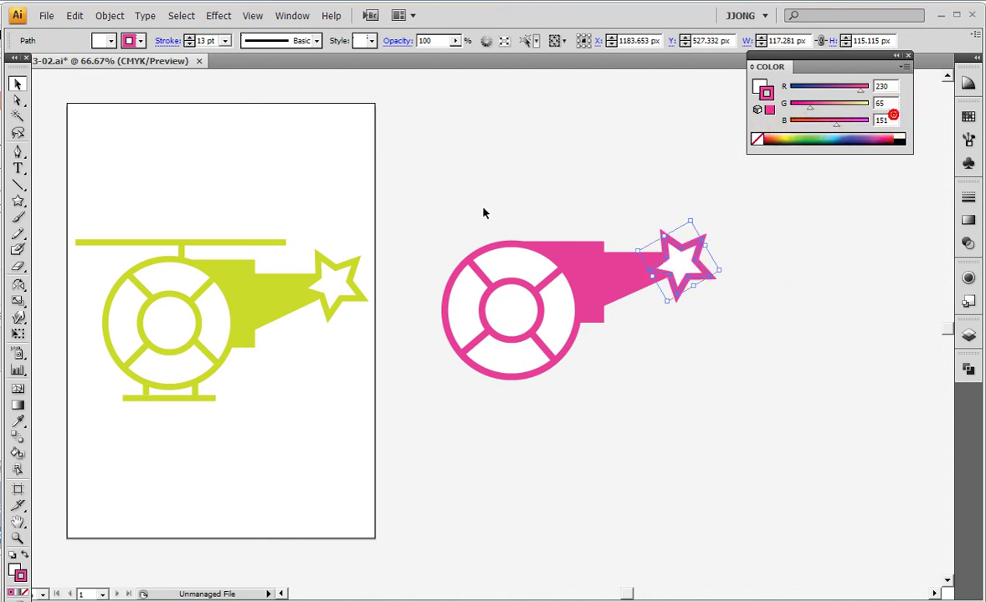
left_click(17, 184)
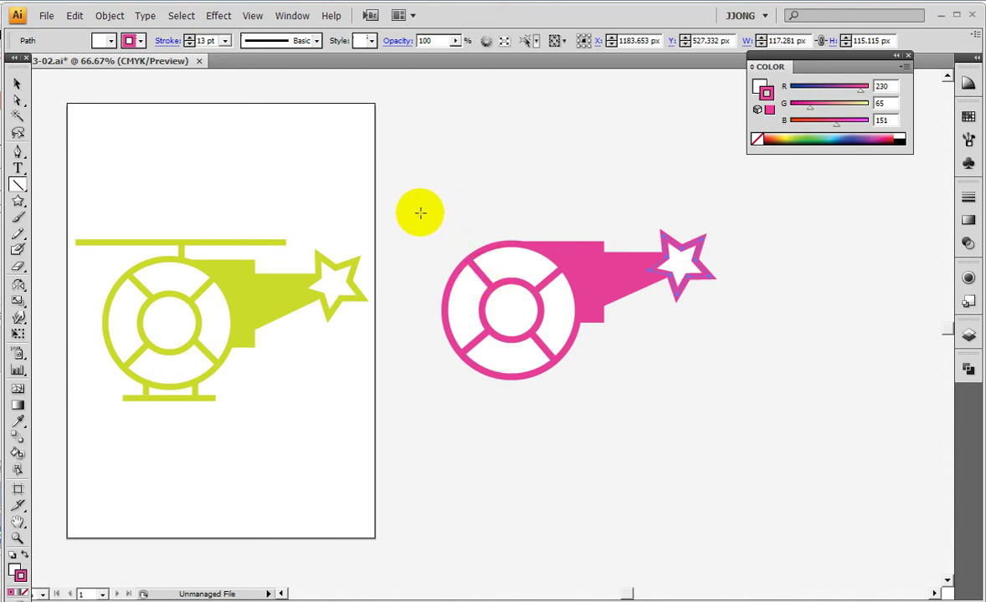
- Draw the rotor bar and mast above the cabin, extending the rotor's left end
left_click_drag(418, 222, 621, 222)
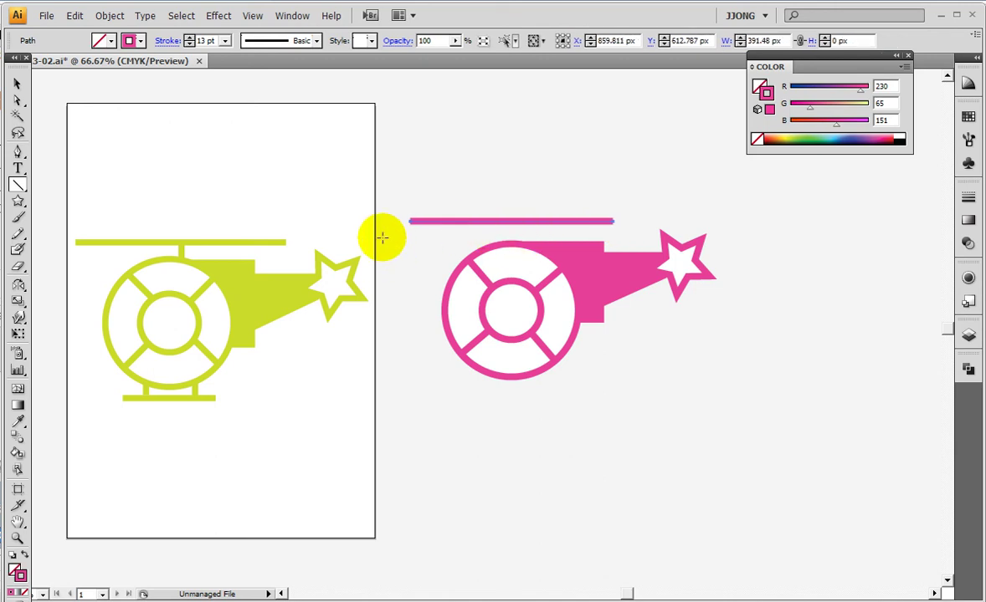
key("Right")
left_click_drag(503, 222, 503, 243)
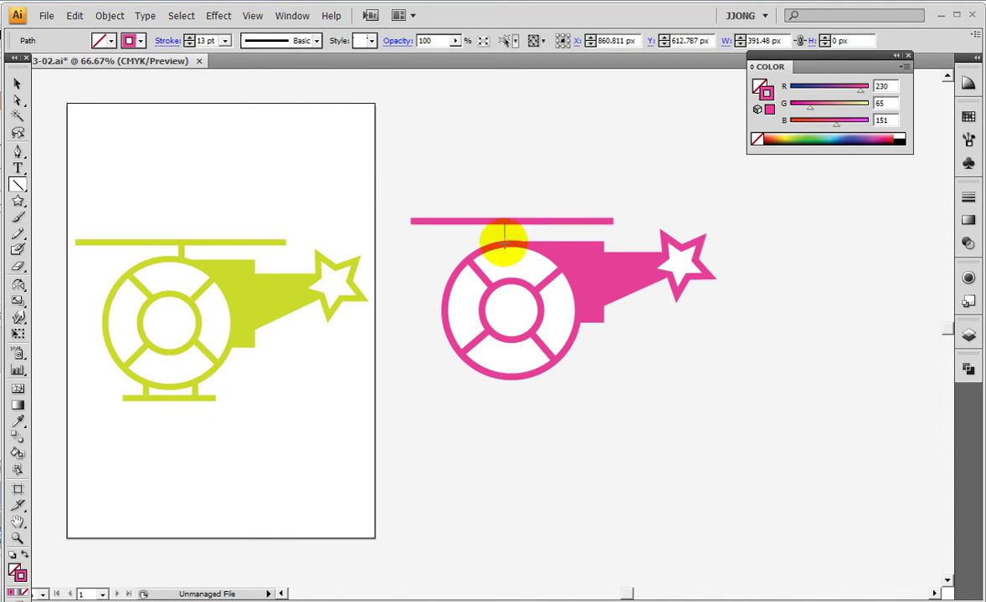
left_click(17, 100)
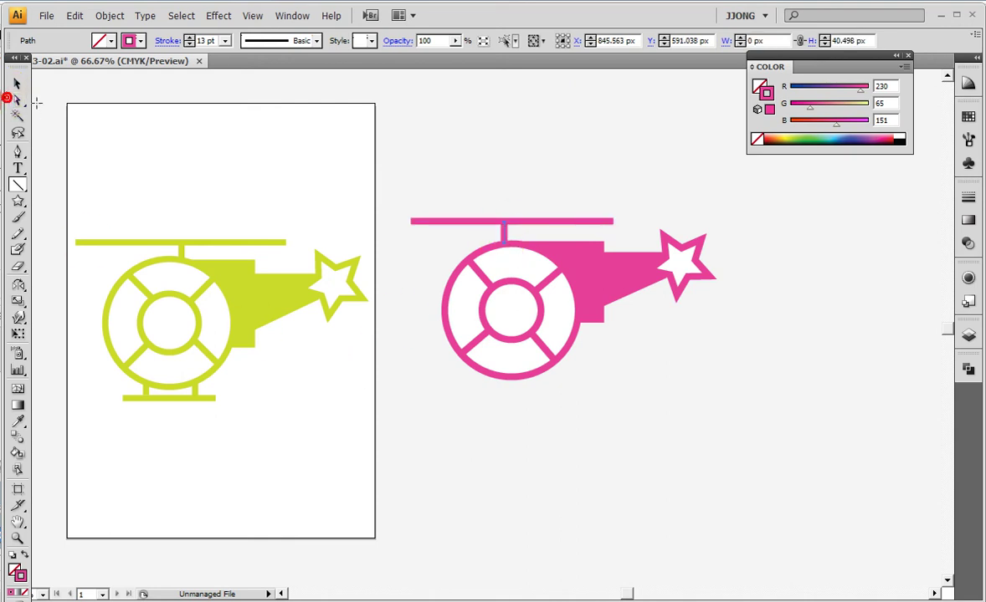
left_click_drag(390, 216, 417, 228)
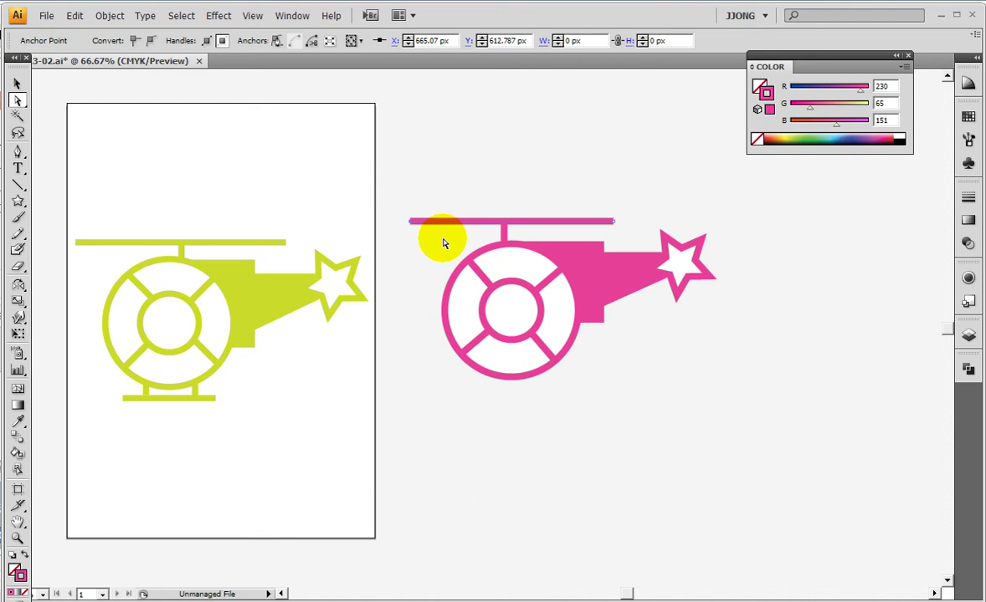
key("shift+Left")
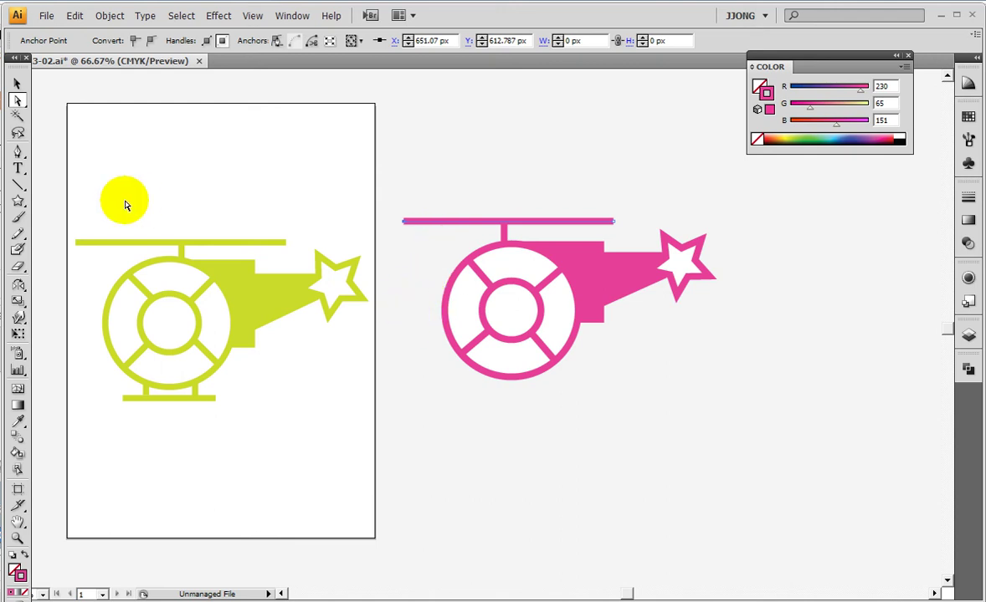
- Draw two skid legs and a horizontal skid bar under the ring
left_click(19, 186)
left_click_drag(444, 365, 492, 378)
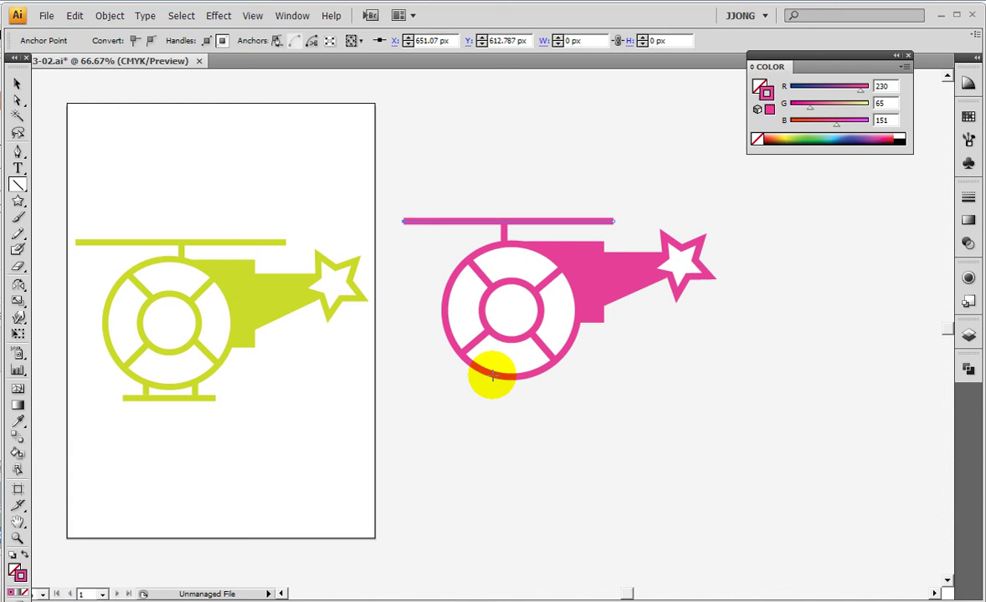
mouse_move(492, 378)
left_mouse_down()
mouse_move(492, 389)
mouse_move(538, 374)
mouse_move(532, 389)
left_mouse_up()
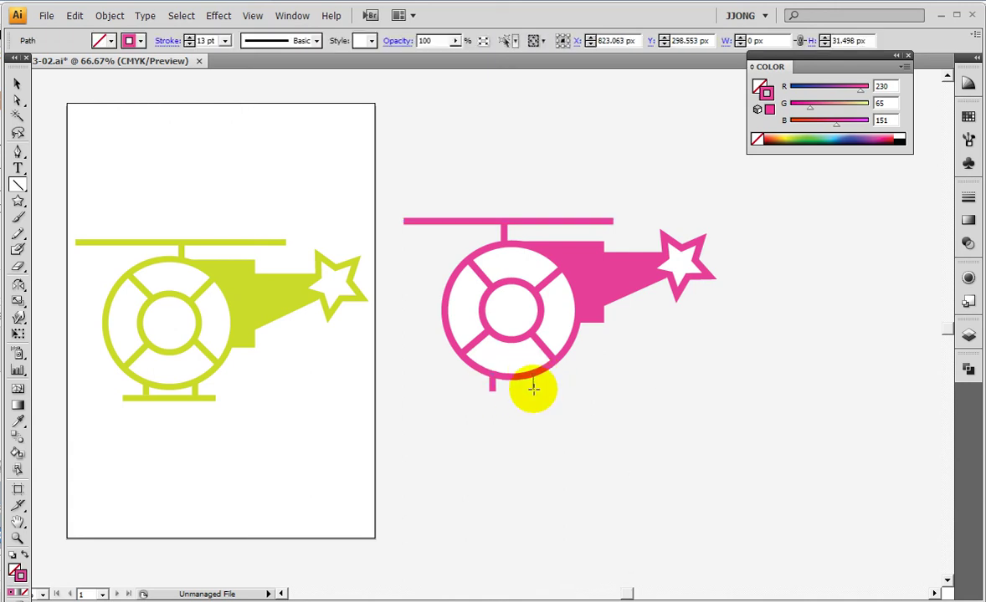
mouse_move(451, 394)
left_mouse_down()
mouse_move(571, 393)
mouse_move(557, 394)
left_mouse_up()
key("Right")
key("Up")
key("Up")
key("Right")
key("Right")
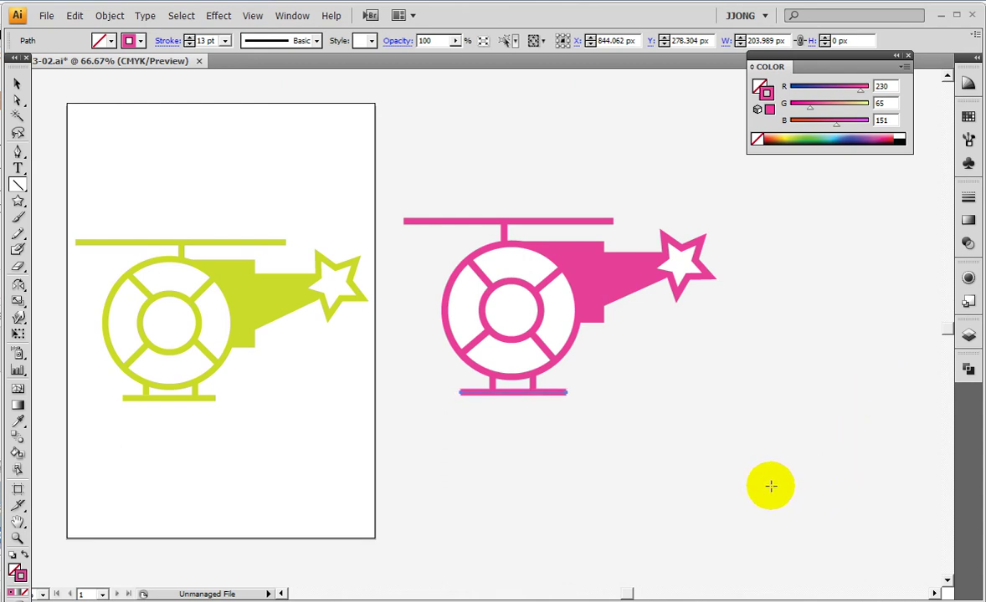
- Shift the whole skid assembly slightly right
left_click(19, 87)
left_click_drag(605, 434, 418, 389)
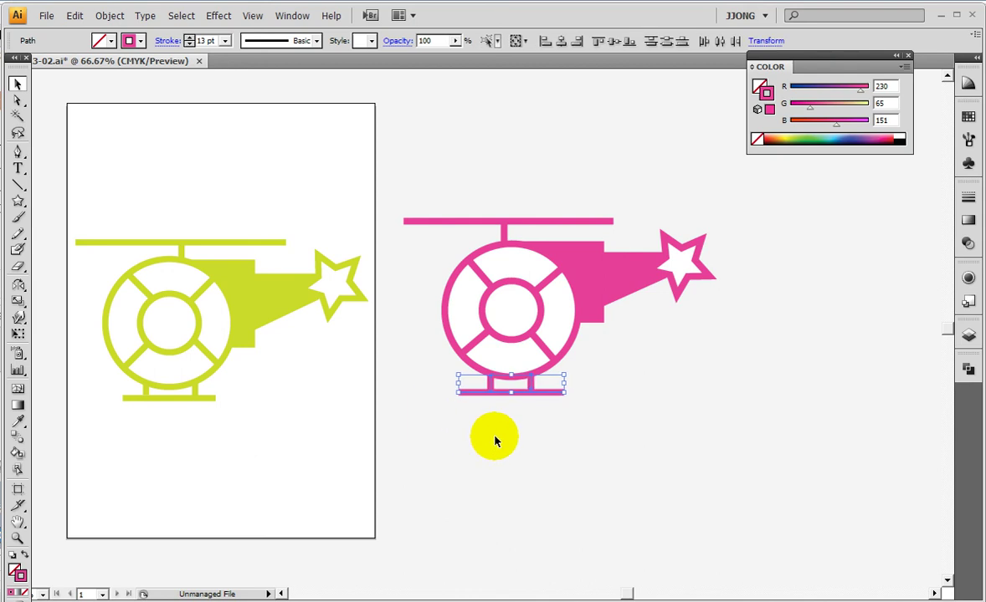
key("Right")
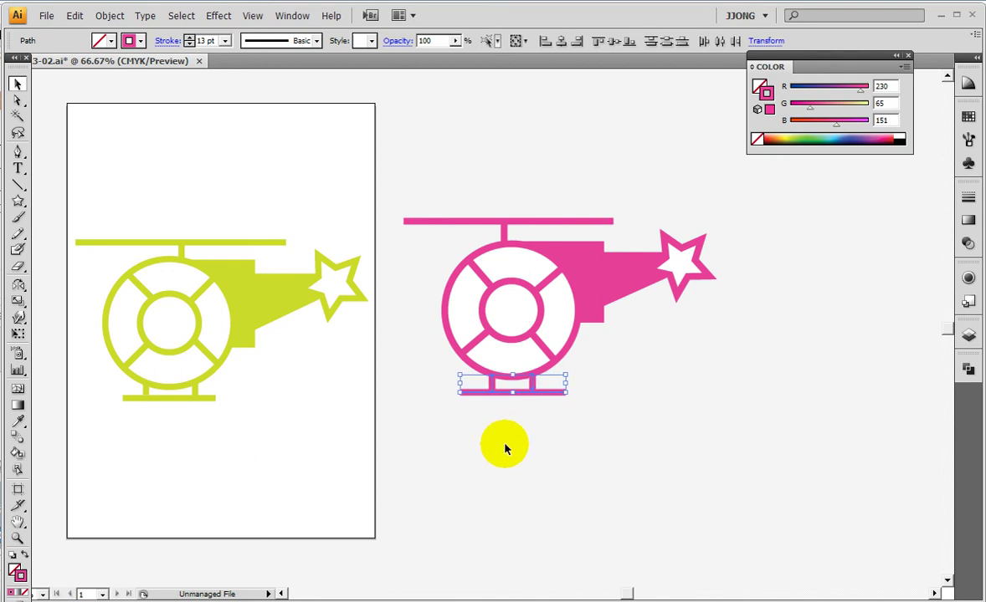
left_click(504, 446)
left_click_drag(594, 409, 414, 387)
left_click(465, 445)
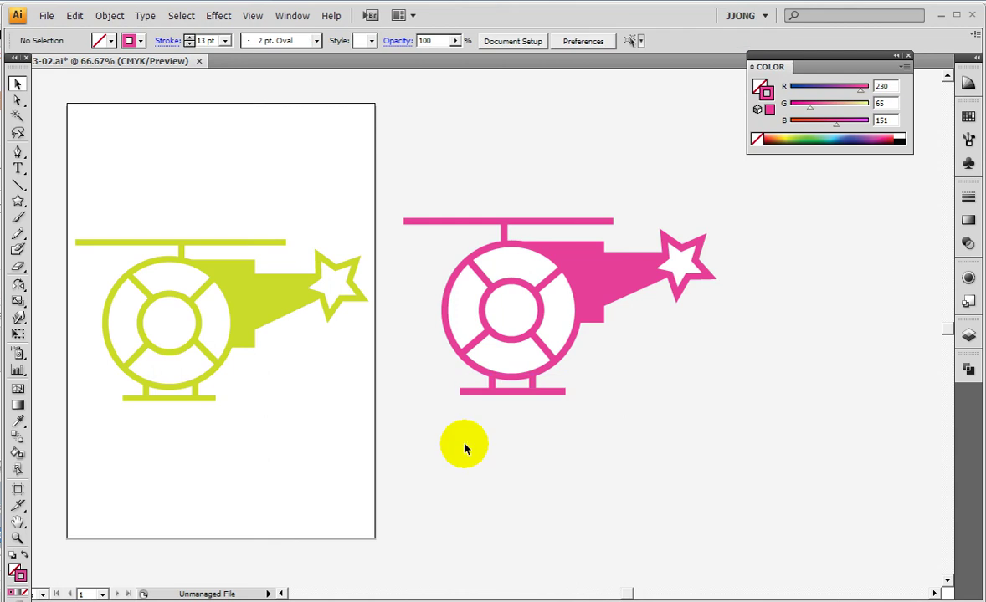
- Nudge the rotor mast right so it centres on the rotor bar
key("ctrl+y")
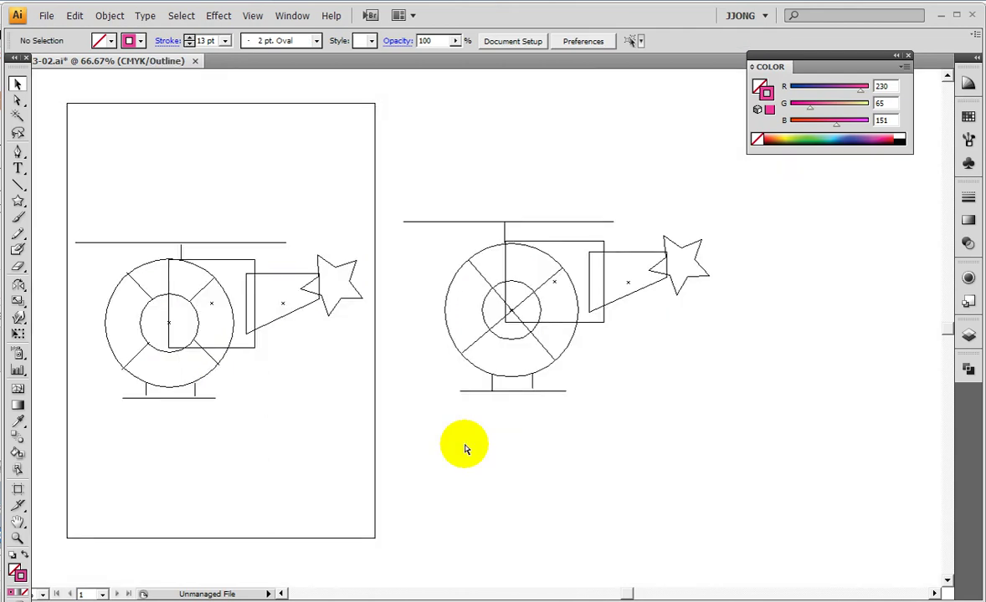
key("ctrl+y")
key("ctrl+y")
key("ctrl+y")
key("ctrl+y")
key("ctrl+y")
key("ctrl+y")
key("ctrl+y")
key("ctrl+y")
key("ctrl+y")
key("ctrl+y")
left_click(17, 99)
left_click(494, 234)
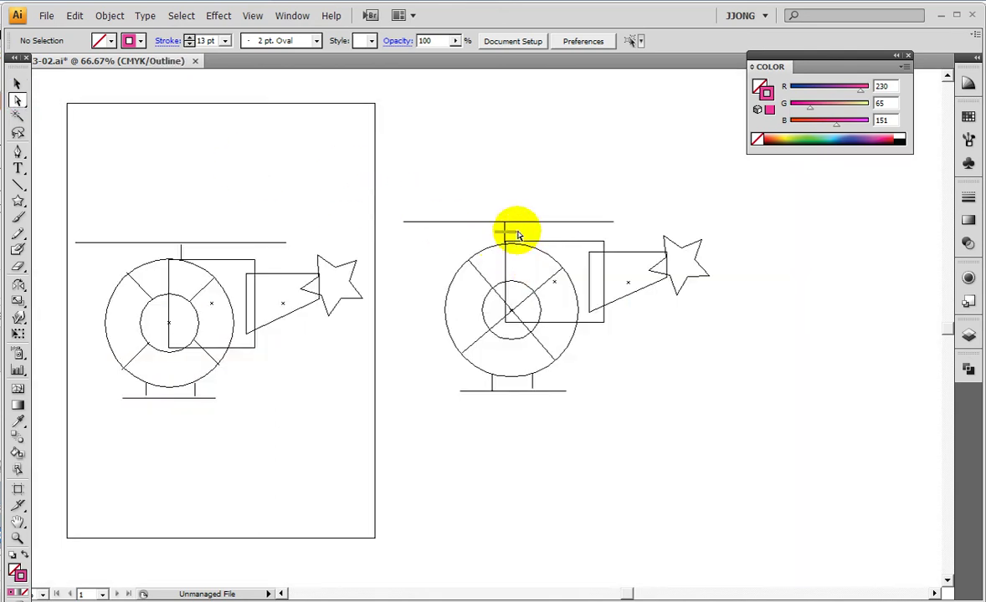
left_click(16, 83)
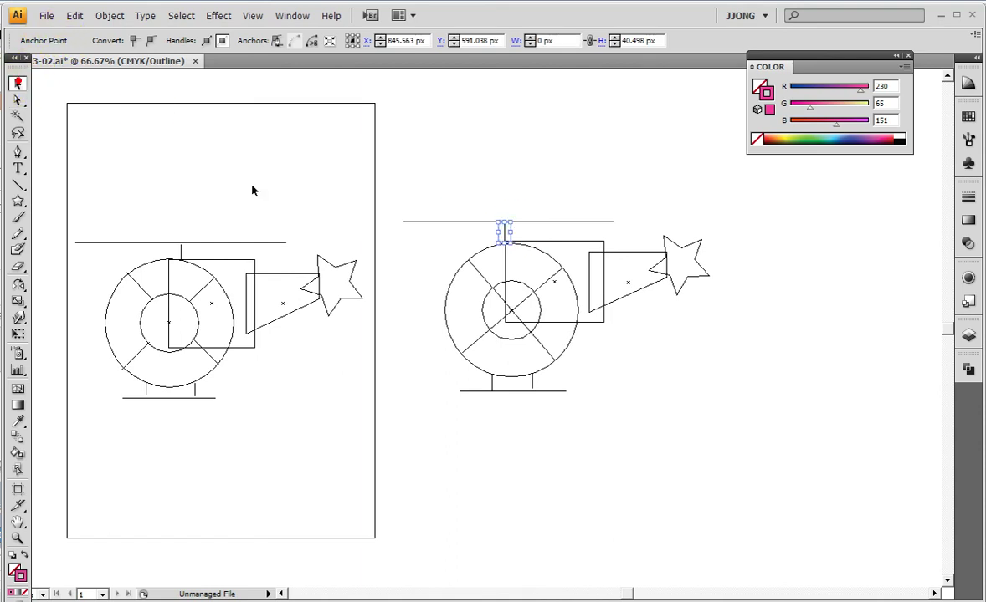
left_click(484, 231)
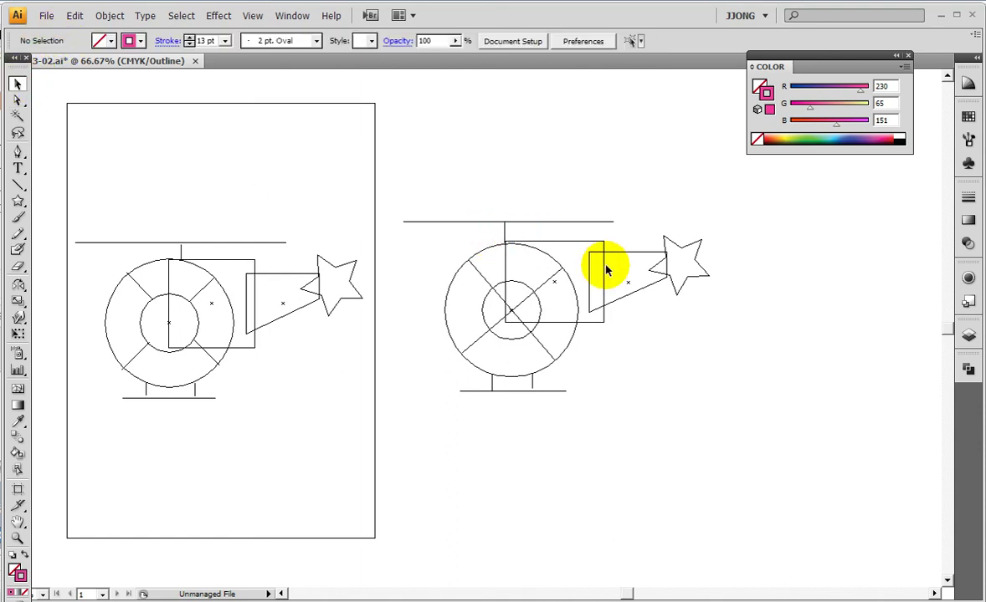
left_click(500, 225)
key("shift+Right")
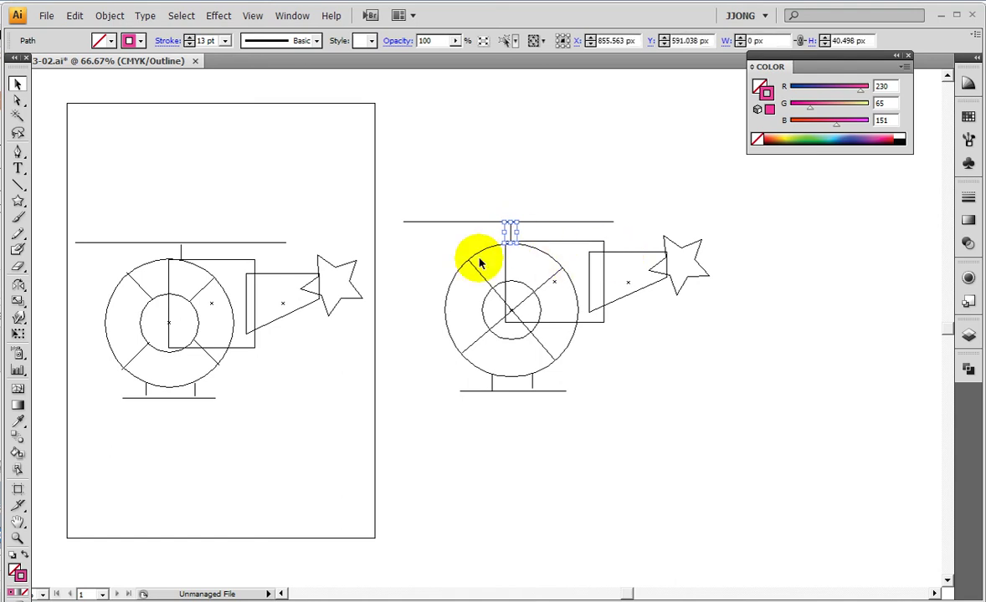
left_click(398, 264)
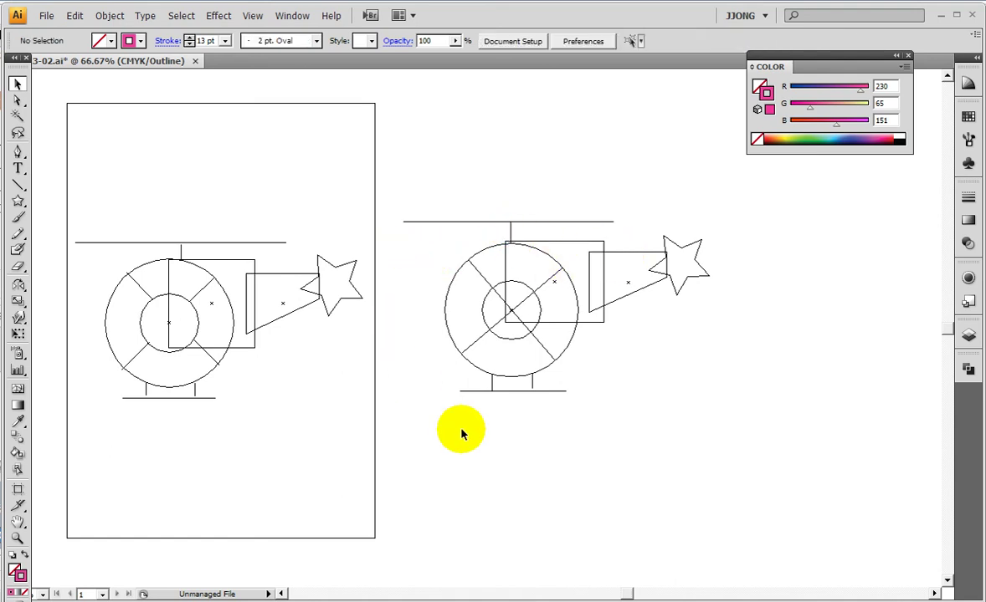
key("ctrl+y")
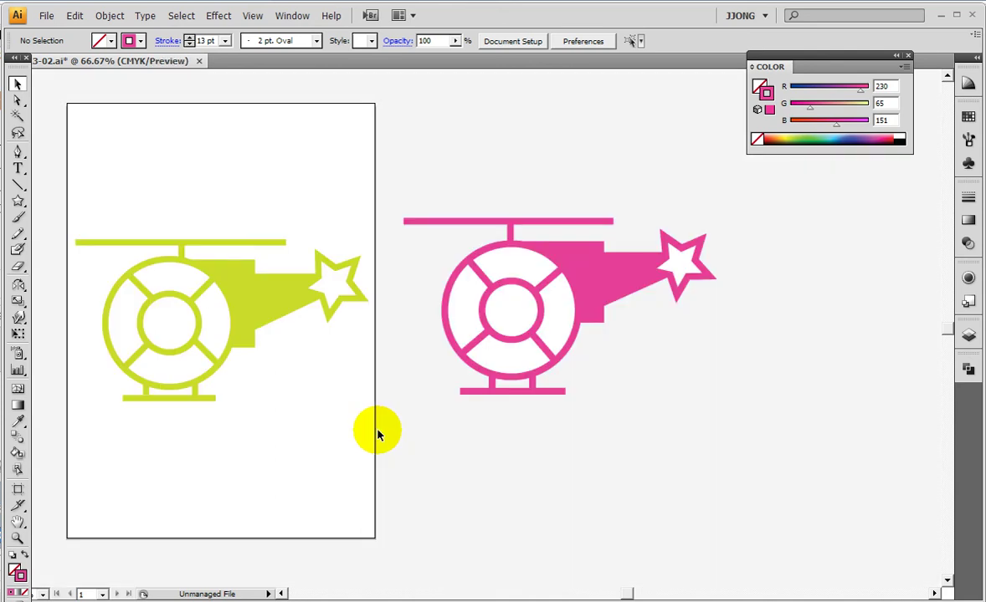